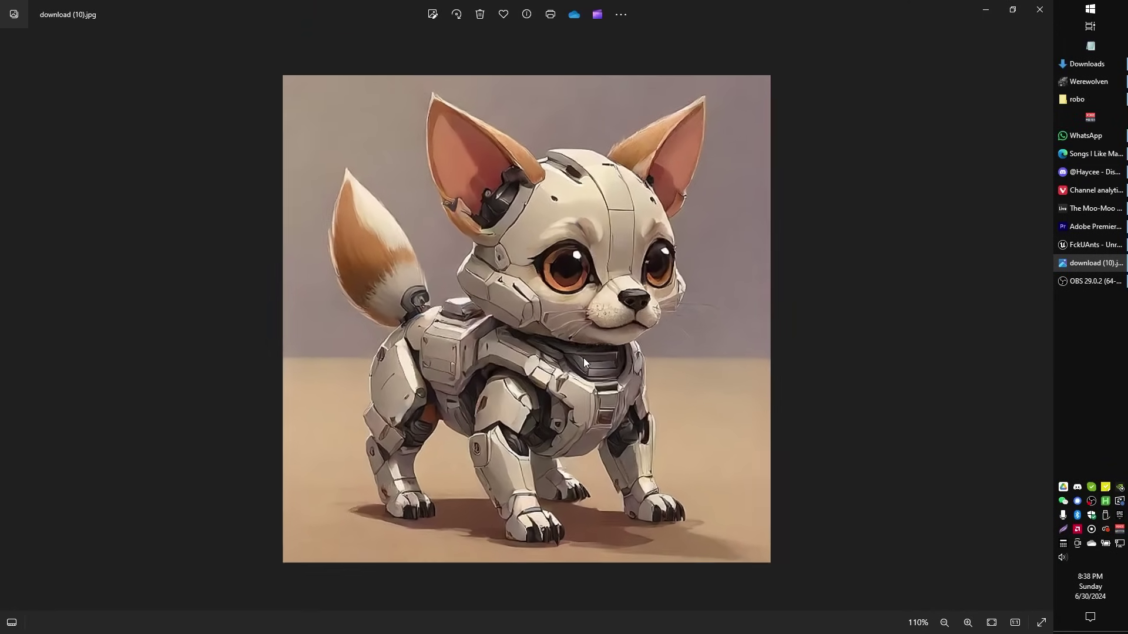
scroll(635, 306, "up", 3)
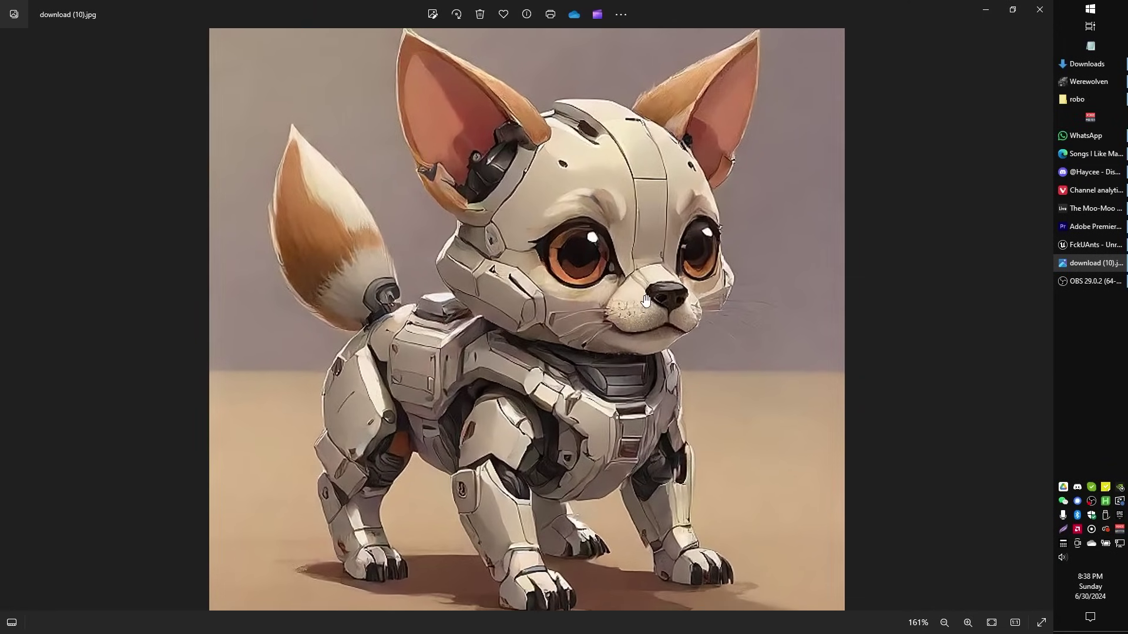
scroll(645, 301, "down", 2)
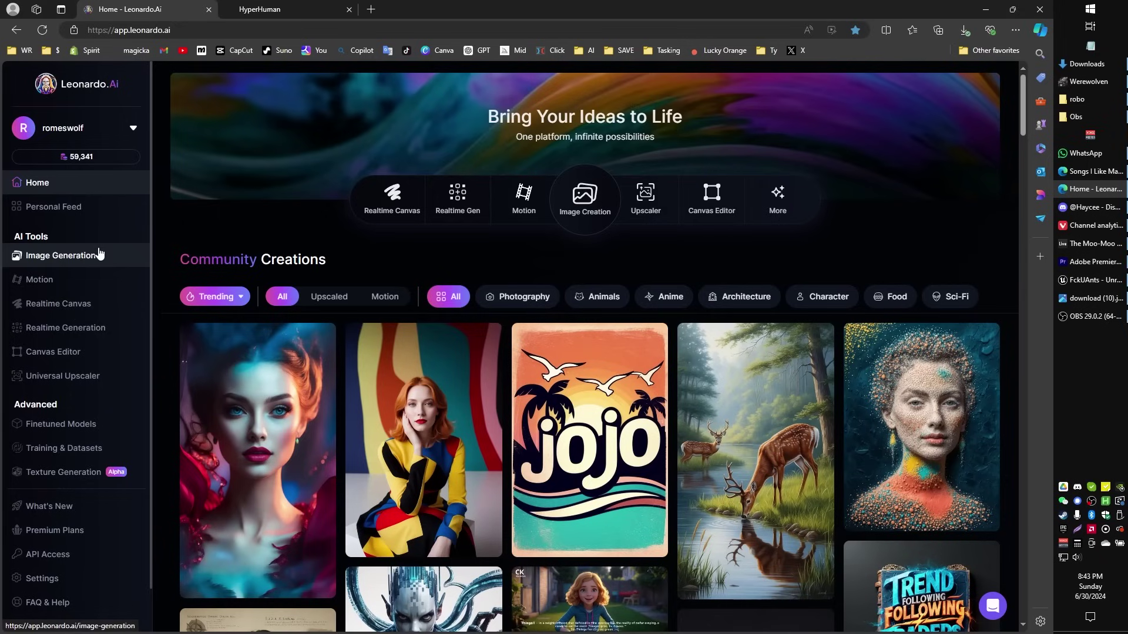
Open Realtime Generation and enter the prompt 'robotic dog'.
left_click(63, 333)
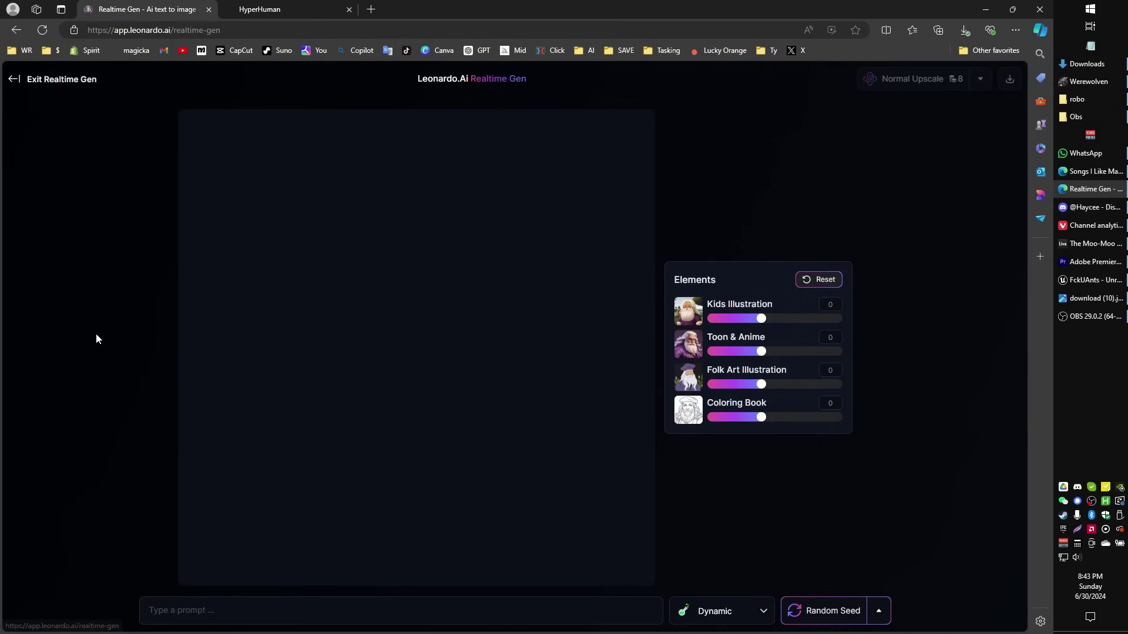
left_click(299, 615)
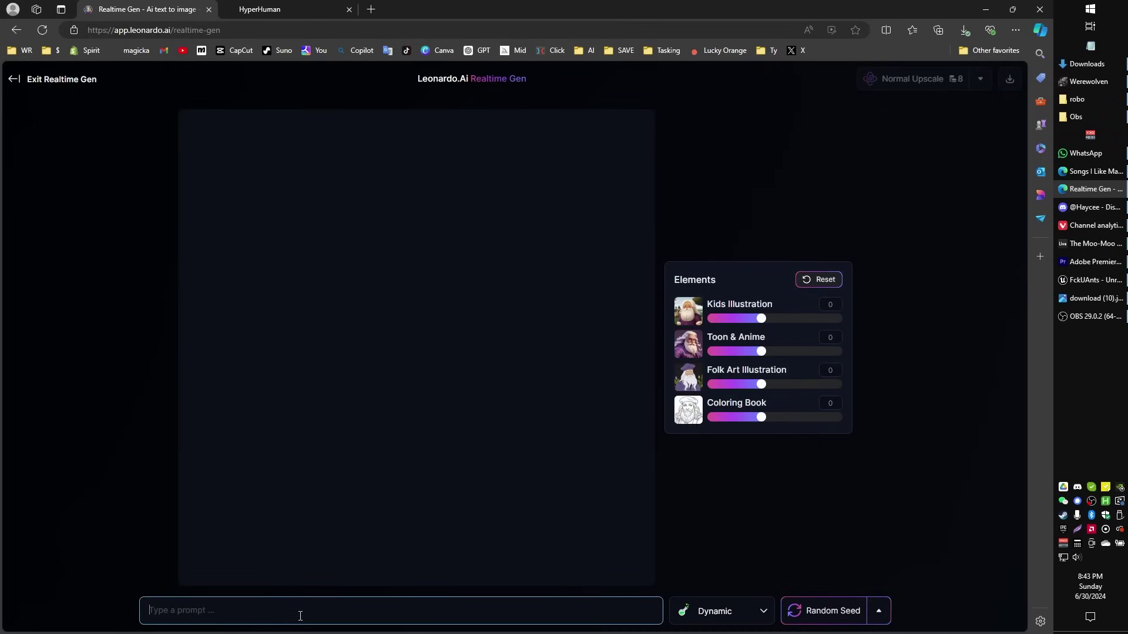
type("ro")
type("bo")
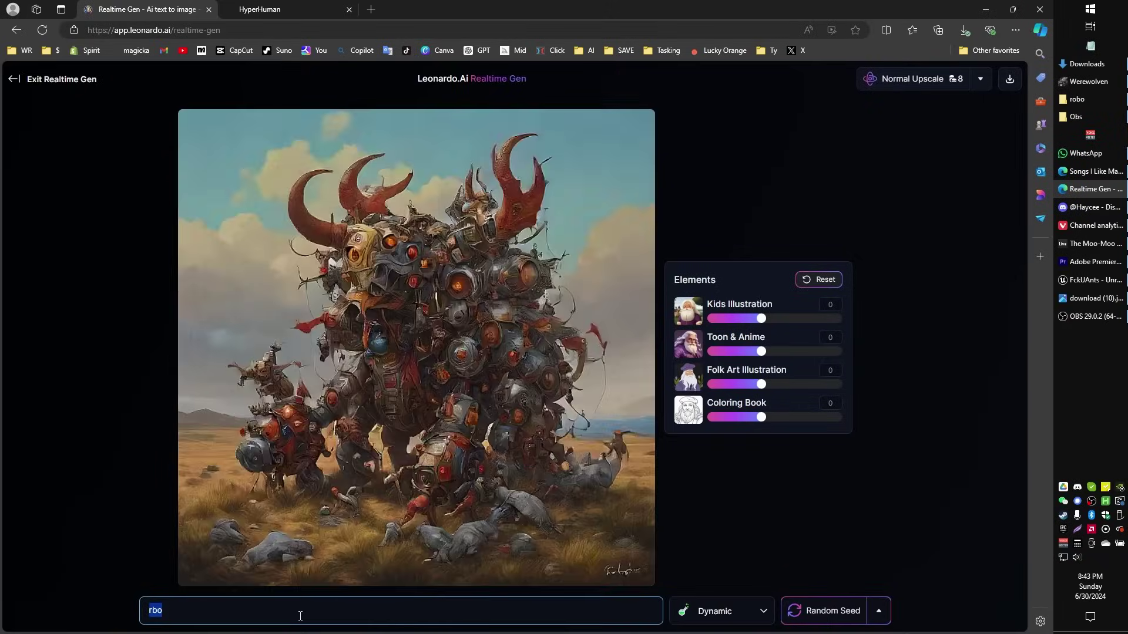
type("tic dog")
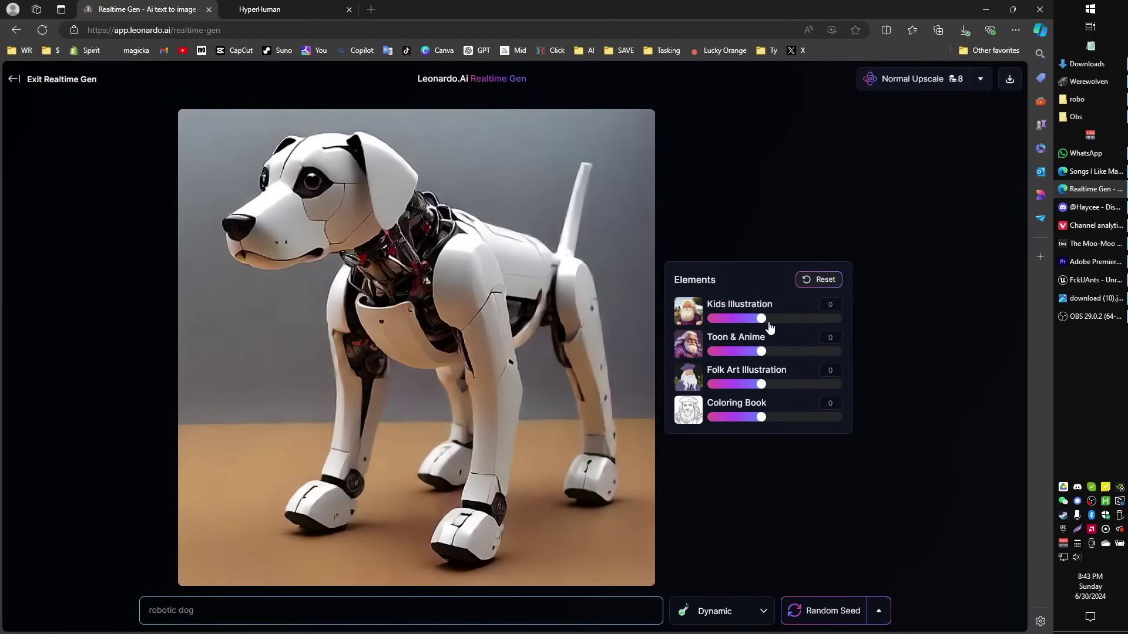
Raise Kids Illustration to 0.6 and add 'armored', correcting the spelling of 'armoured'.
left_click_drag(762, 320, 794, 325)
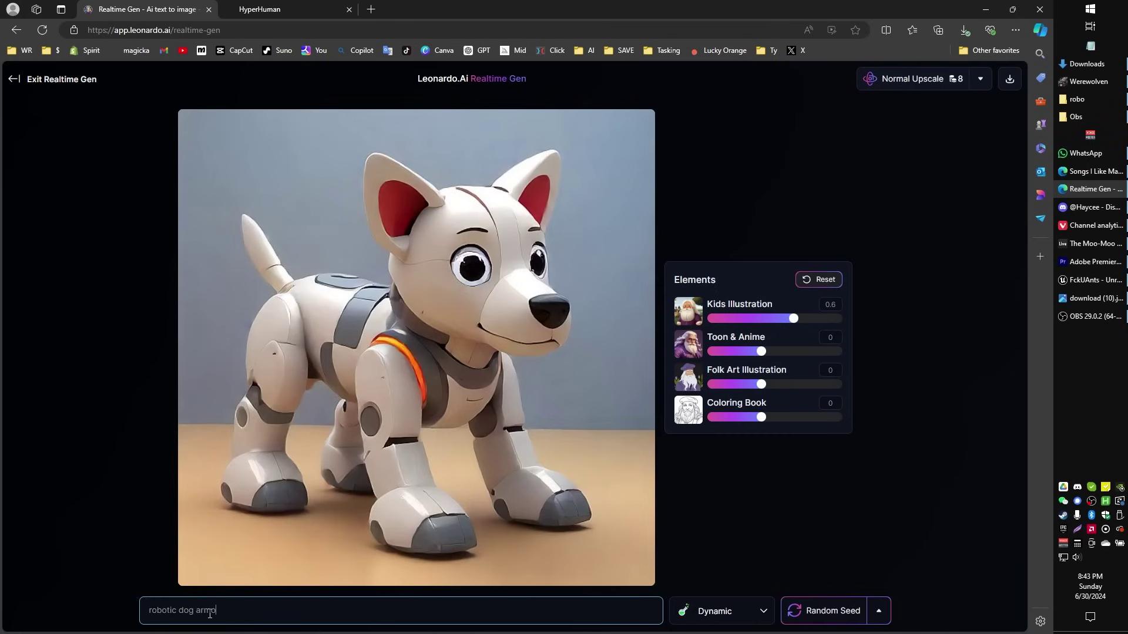
type("ured")
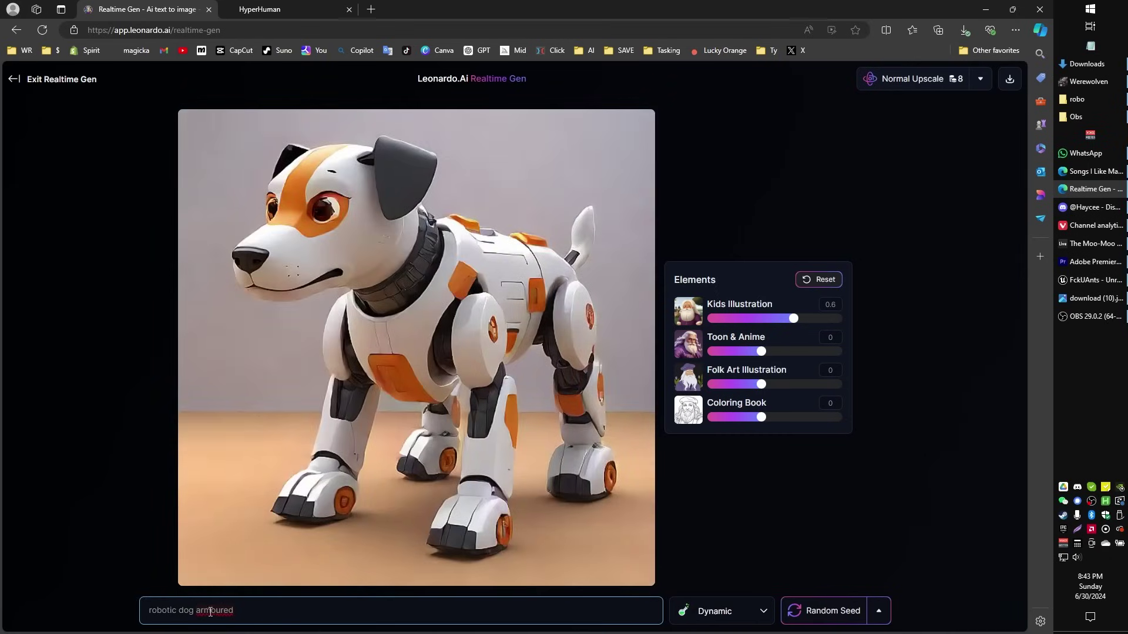
right_click(225, 621)
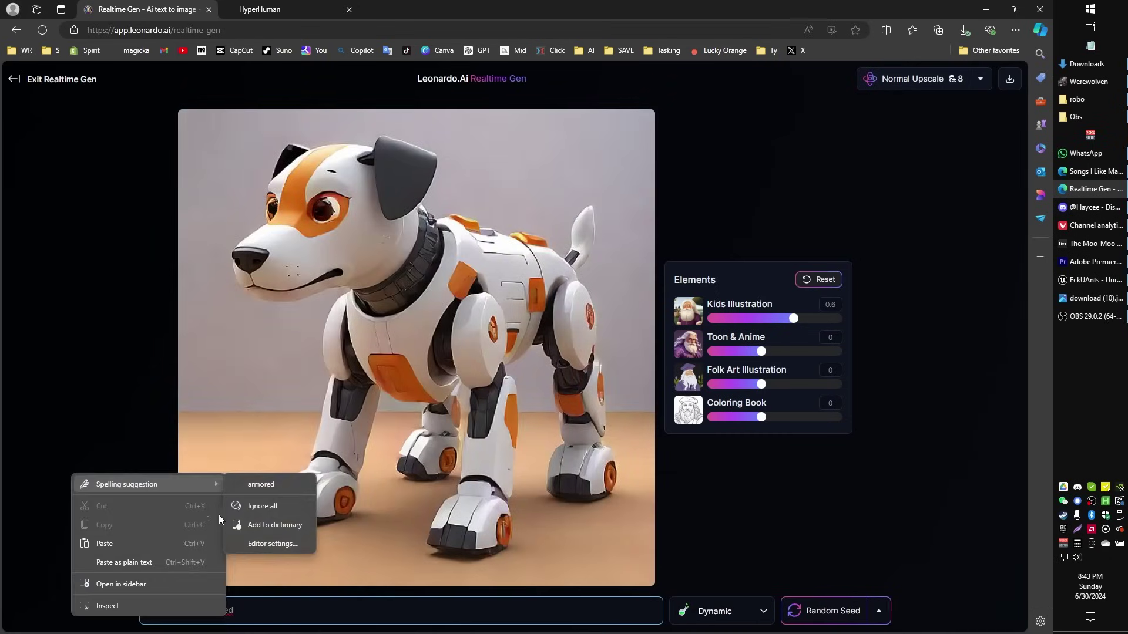
left_click(256, 485)
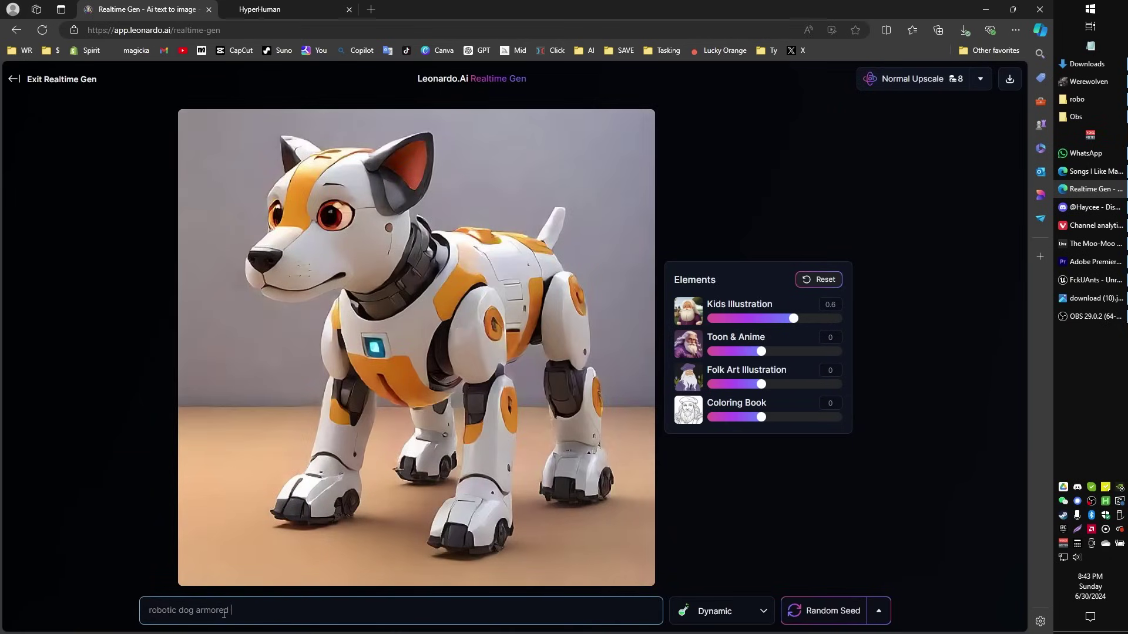
Append 'blue' to the prompt and reveal the generation's seed value.
type("blue")
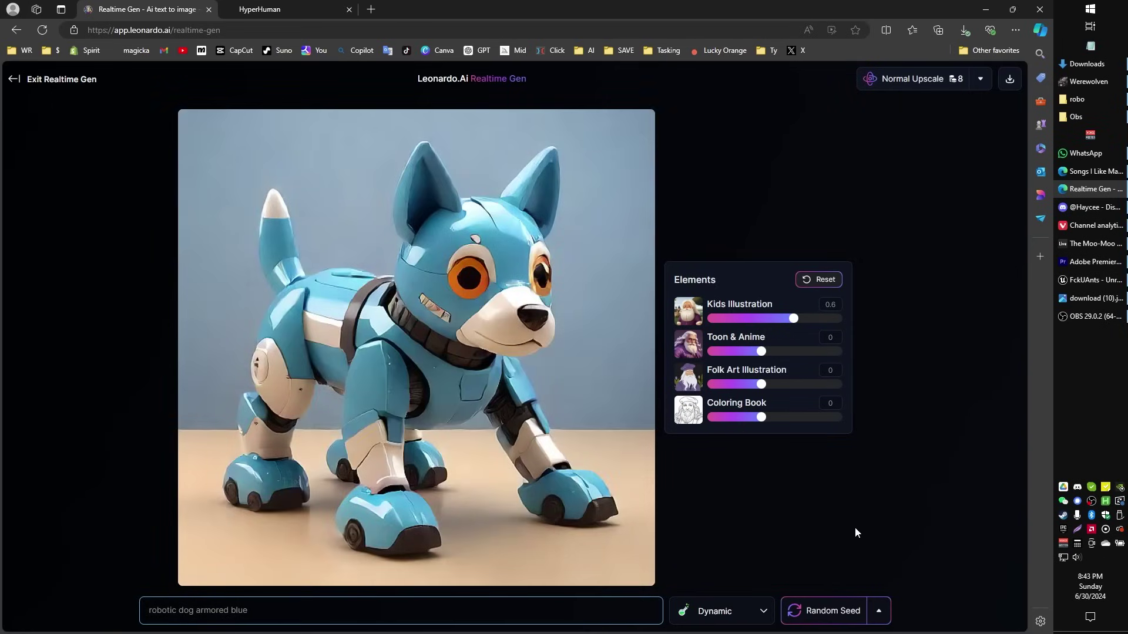
left_click(879, 611)
left_click(935, 573)
Set Elements to Kids Illustration 0.3, Toon & Anime 0.4, Folk Art -0.2, Coloring Book -0.4.
double_click(935, 573)
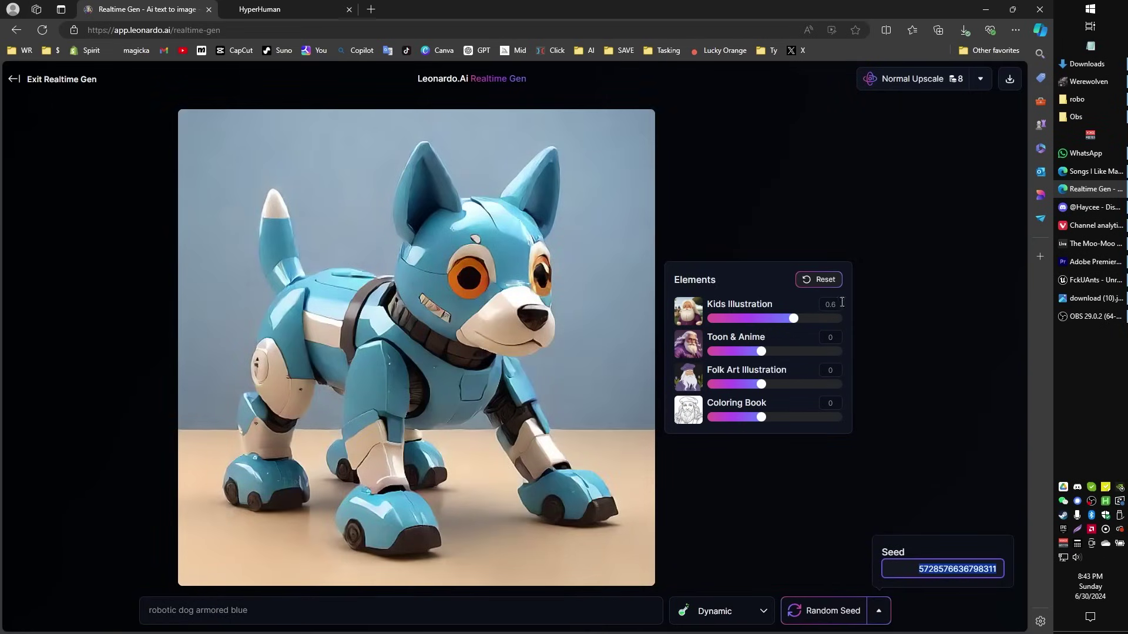
left_click_drag(794, 324, 731, 322)
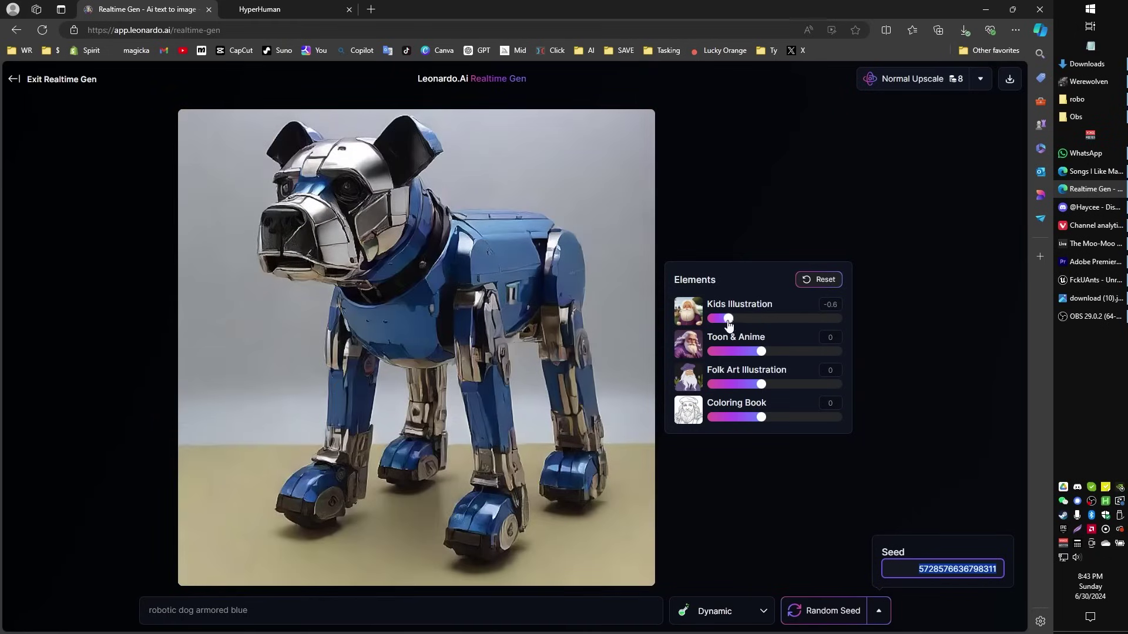
left_click_drag(730, 320, 794, 352)
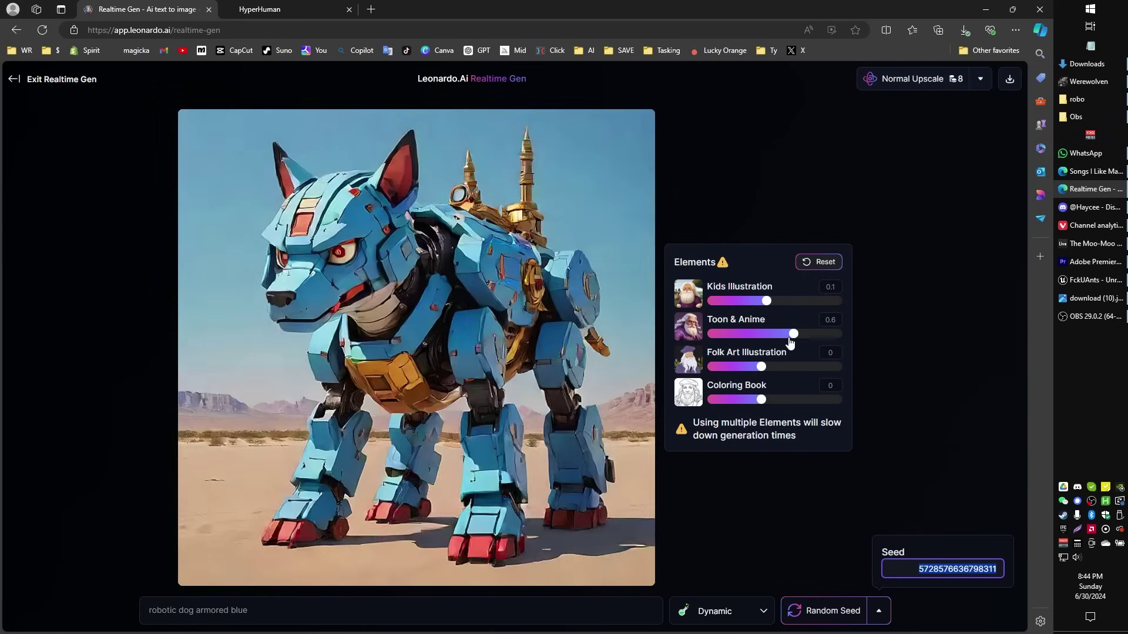
left_click_drag(762, 373, 751, 373)
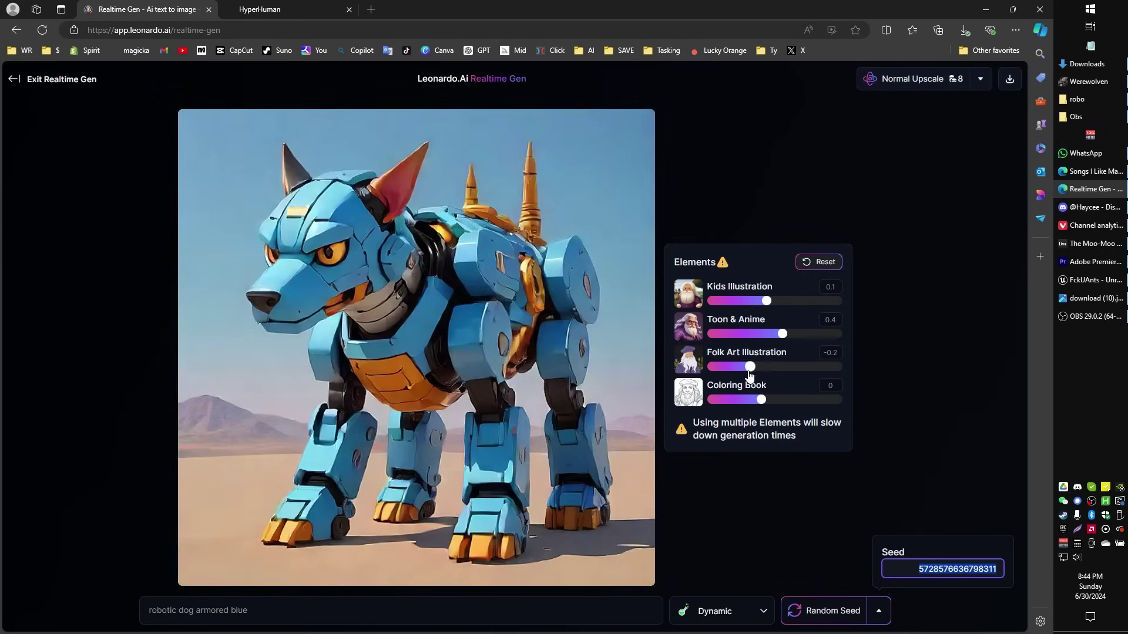
left_click_drag(764, 305, 780, 304)
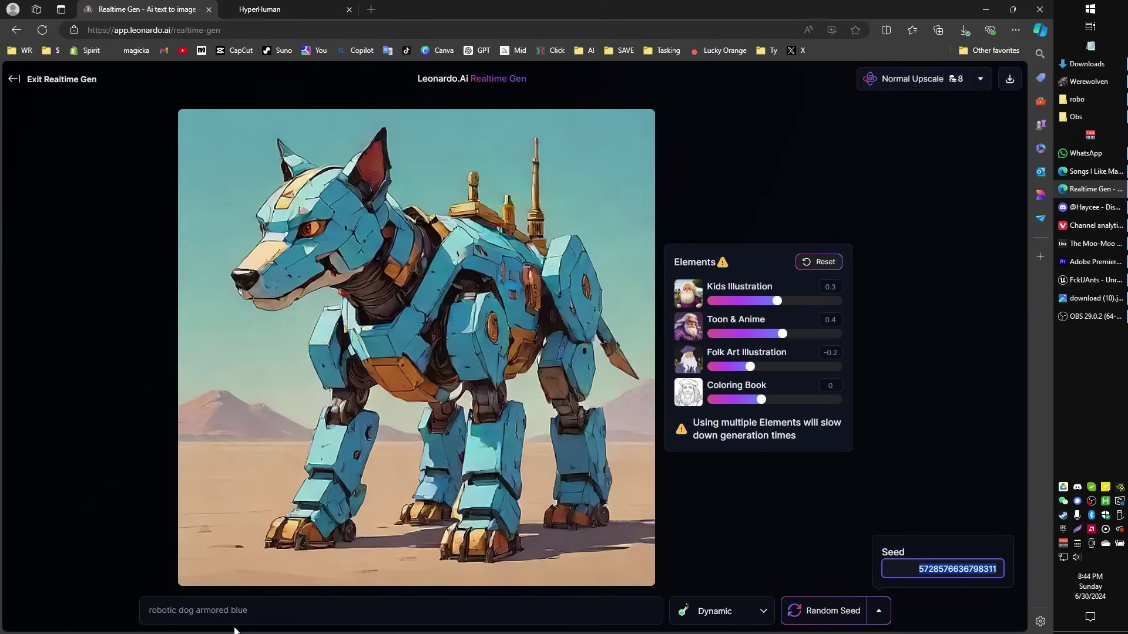
left_click_drag(757, 403, 723, 403)
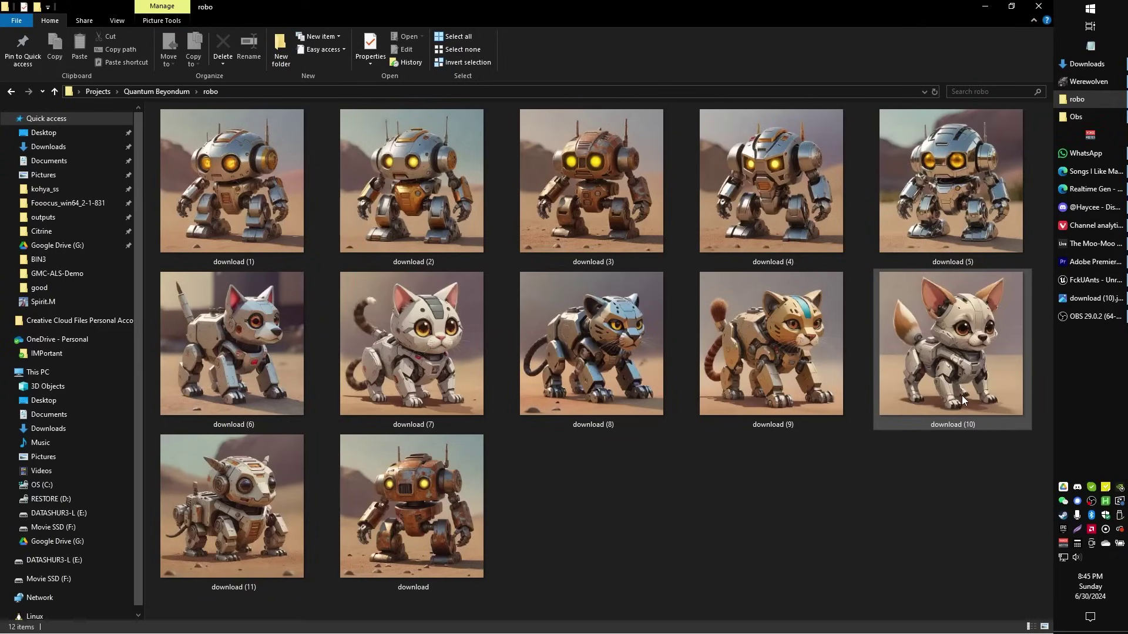
Open download (10).jpg in Photos and zoom in and back out.
double_click(961, 396)
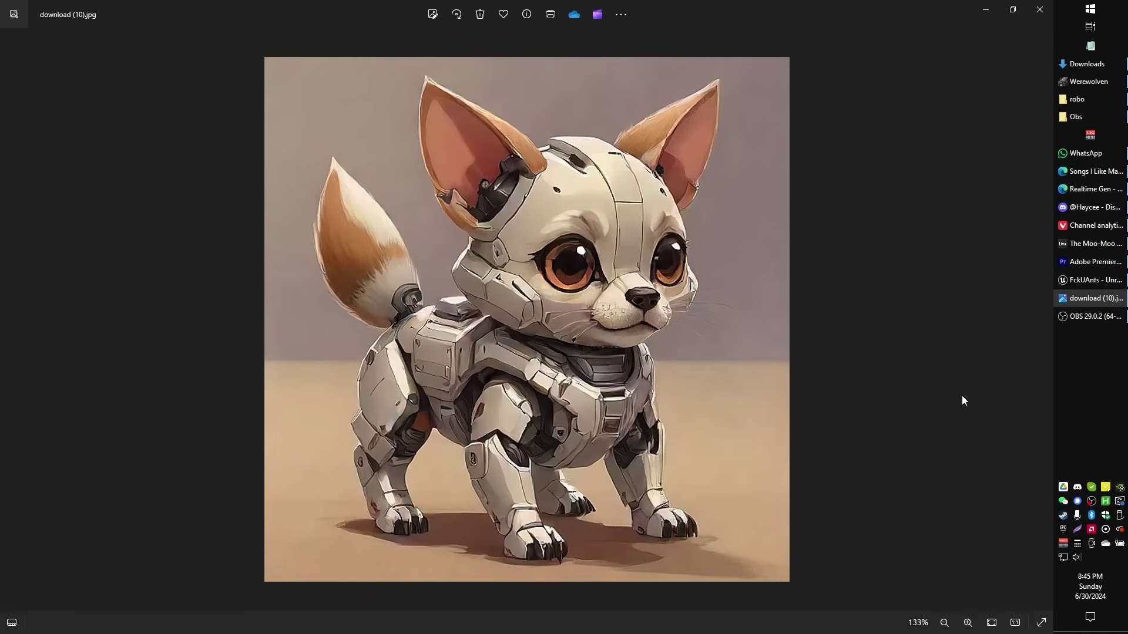
scroll(361, 322, "up", 3)
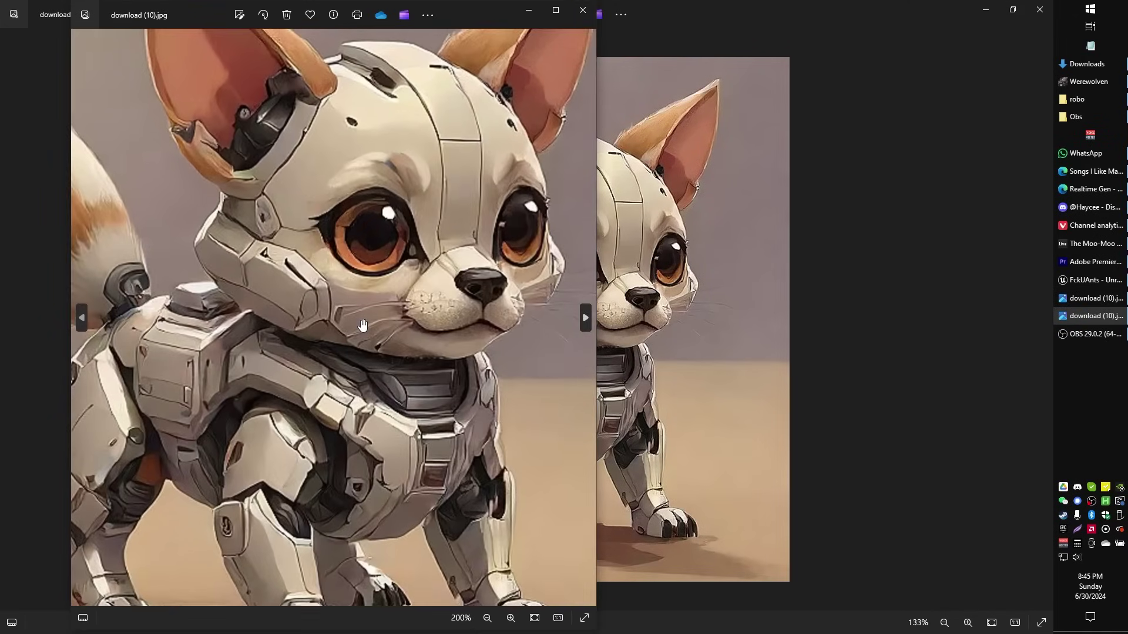
scroll(362, 325, "down", 3)
Browse the saved robot images, comparing the robot panther download (8).jpg with its neighbours.
key("Right")
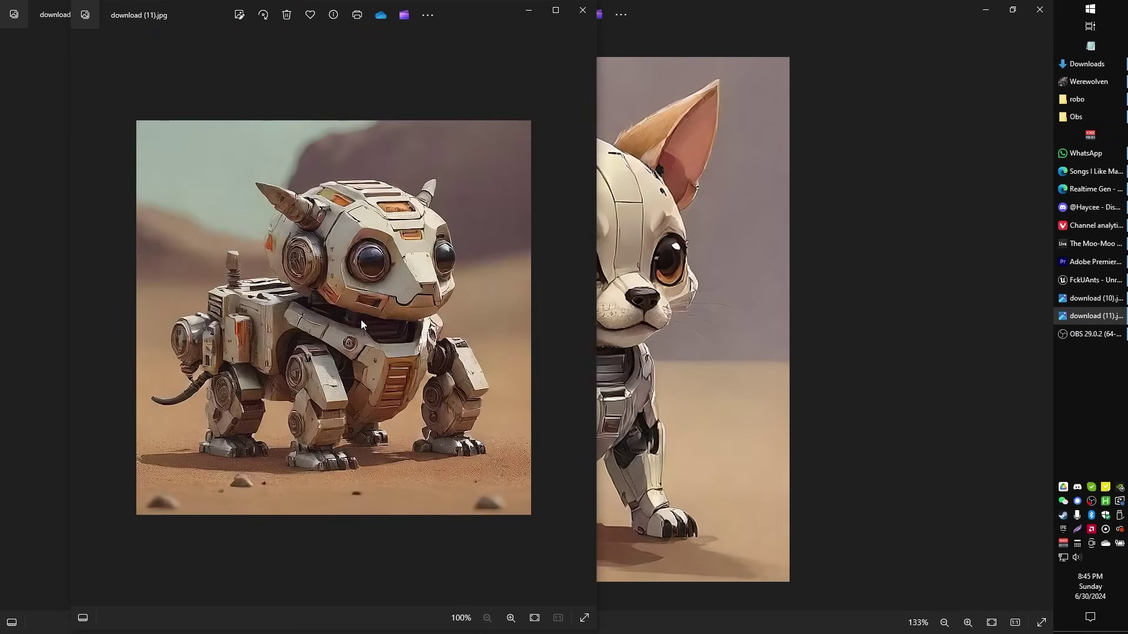
key("Right")
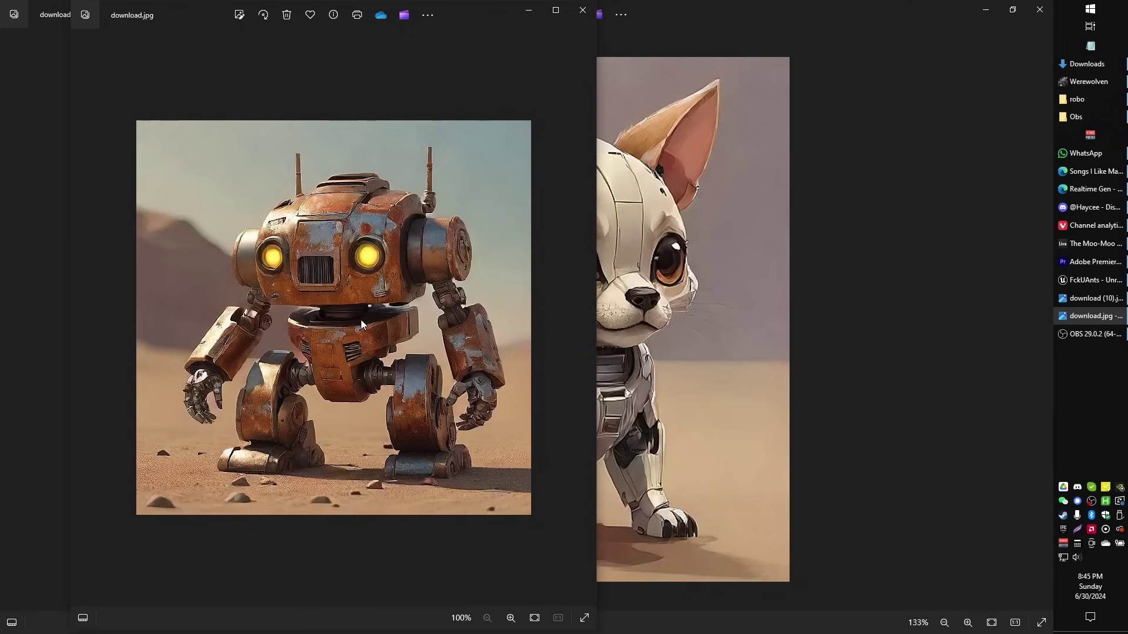
key("Right")
key("Right")
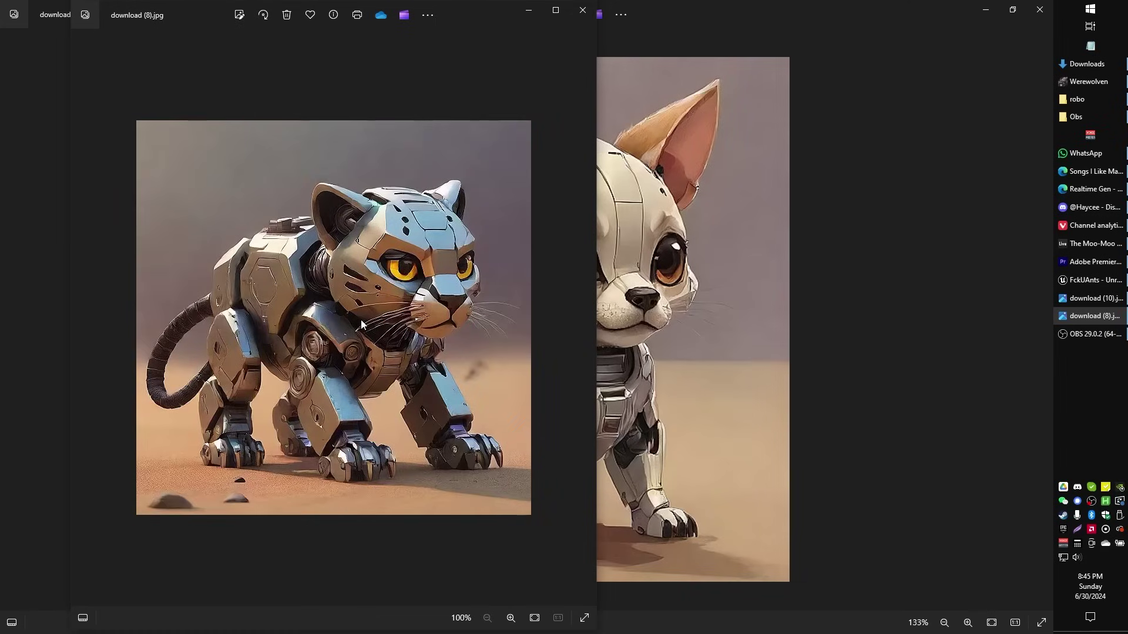
key("Right")
key("Right")
key("Right")
key("Right")
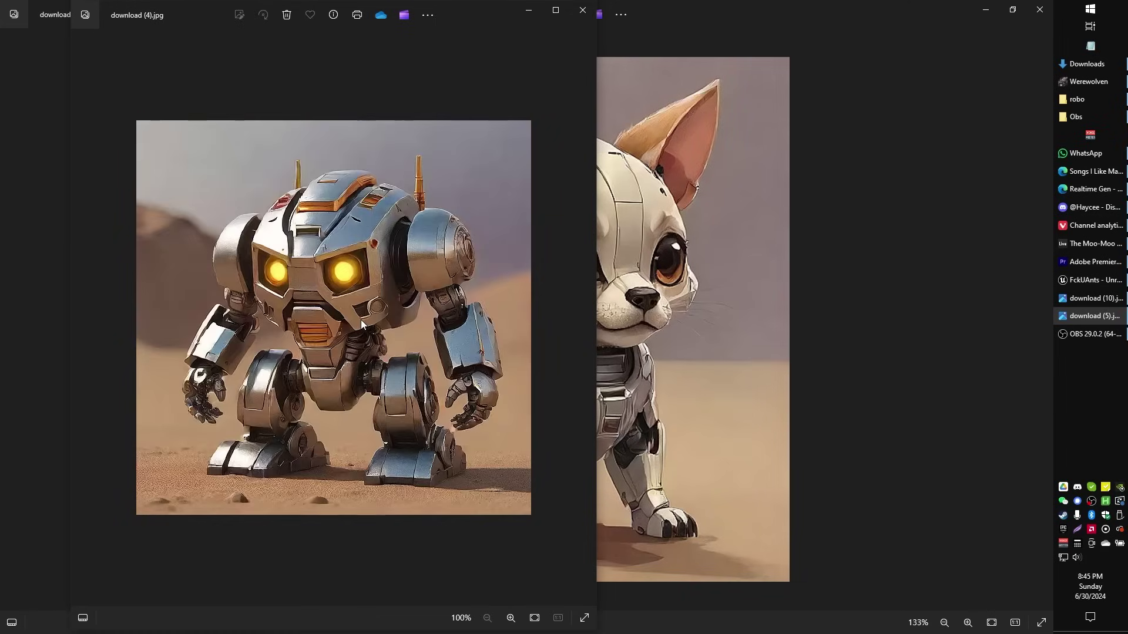
key("Right")
key("Right")
key("Right")
key("Right")
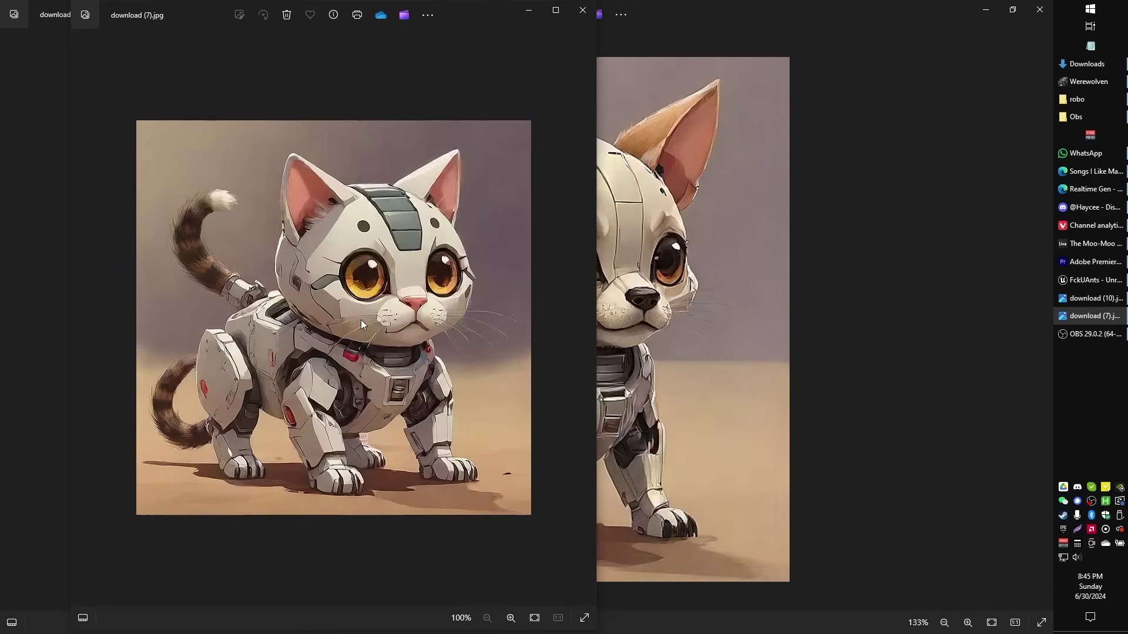
key("Right")
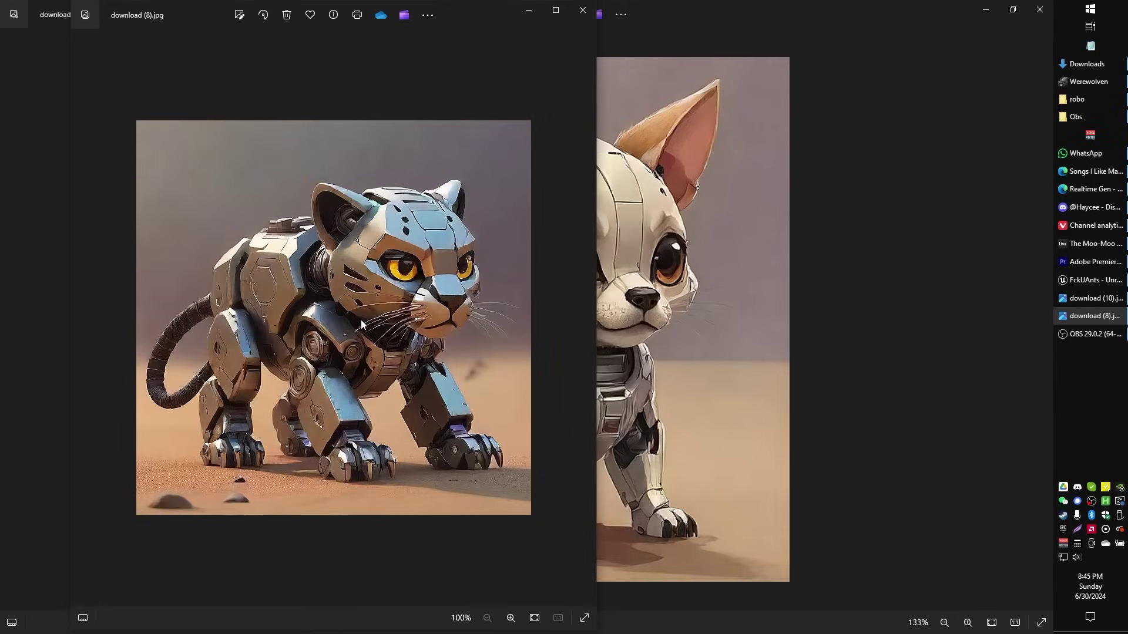
key("Right")
key("Right")
key("Left")
key("Left")
key("Left")
key("Left")
key("Left")
key("Left")
key("Left")
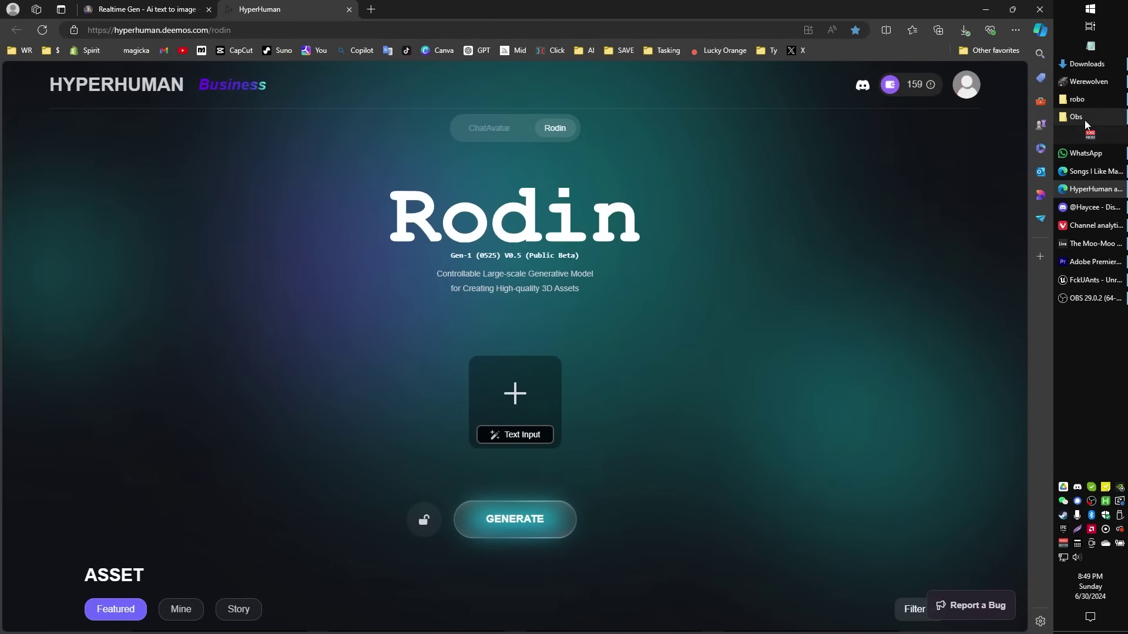
Upload the panther image download (8) from the robo folder to Rodin and start generation.
left_click(1077, 99)
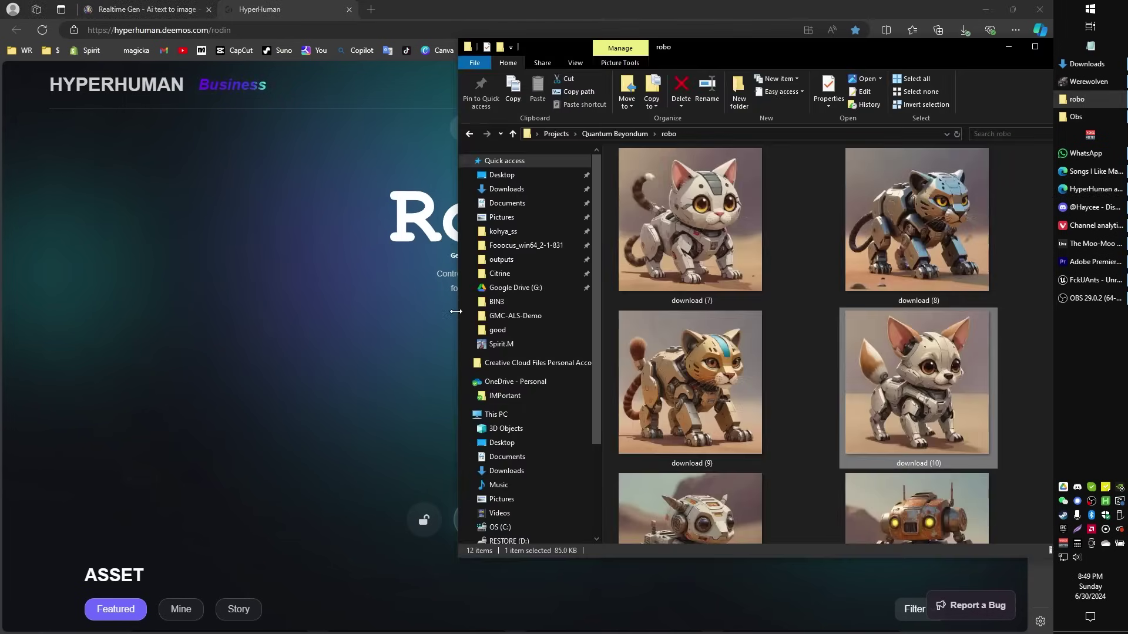
left_click_drag(456, 312, 549, 312)
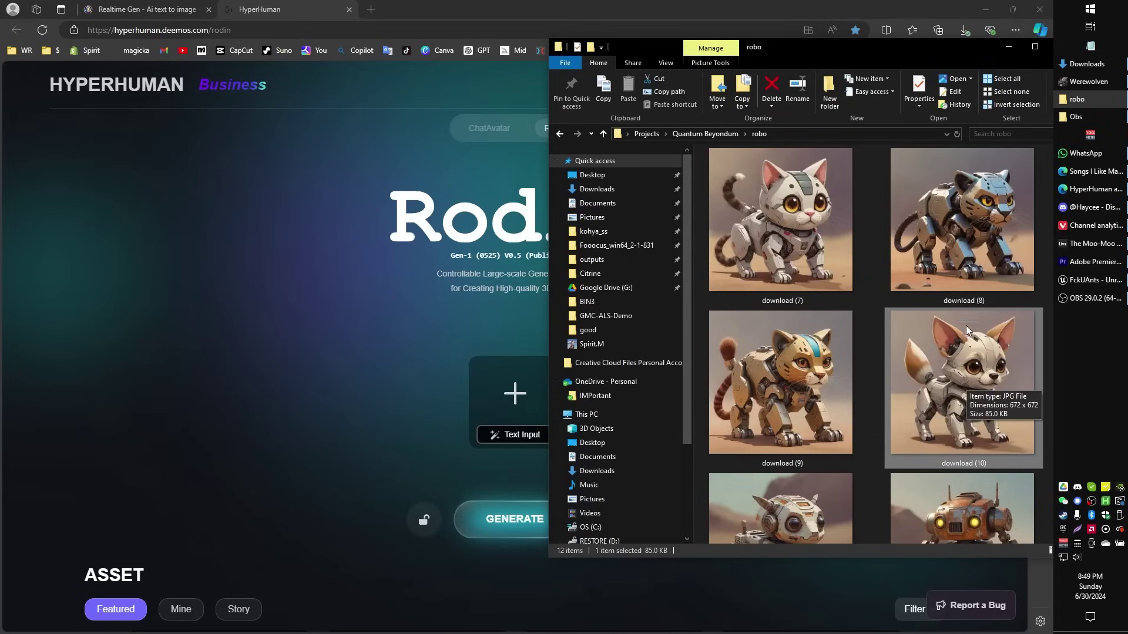
left_click_drag(975, 243, 517, 404)
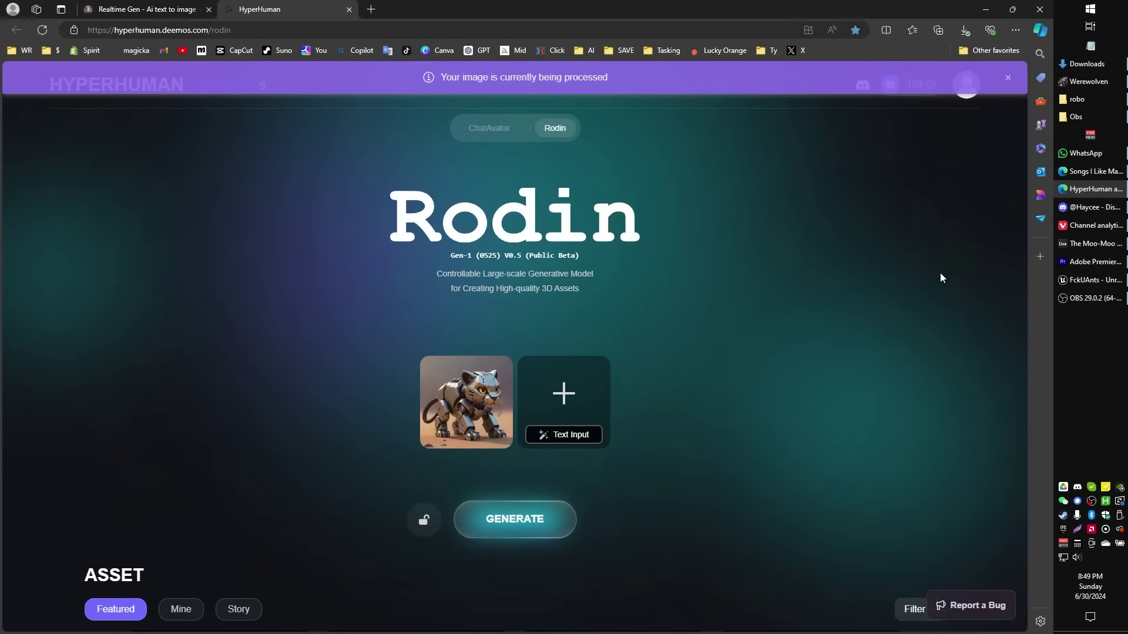
left_click(1077, 98)
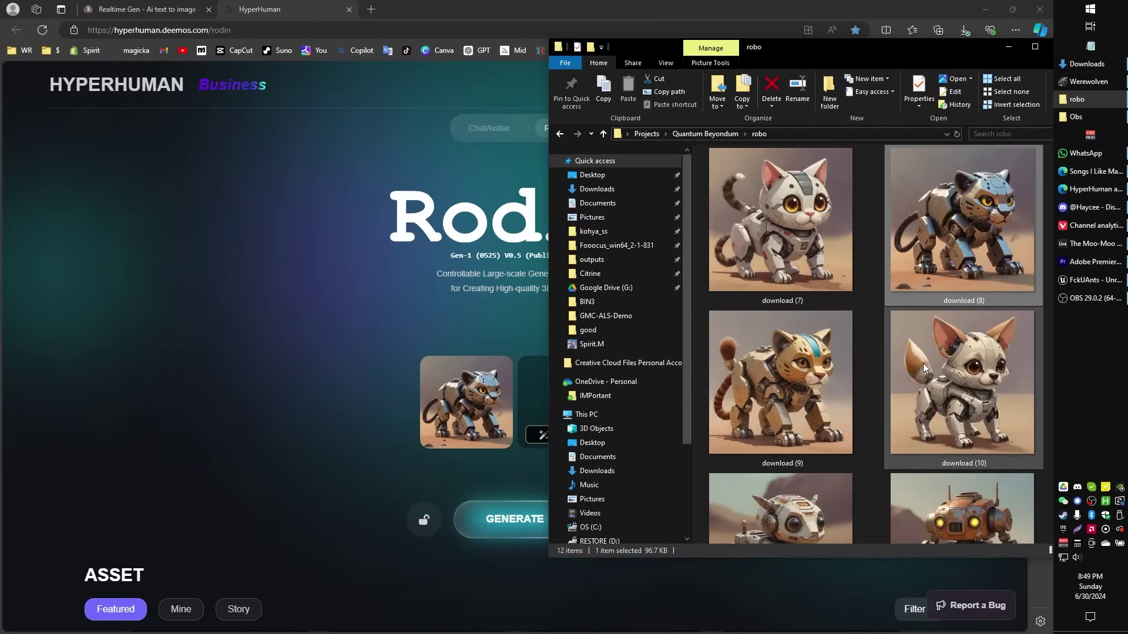
left_click(327, 286)
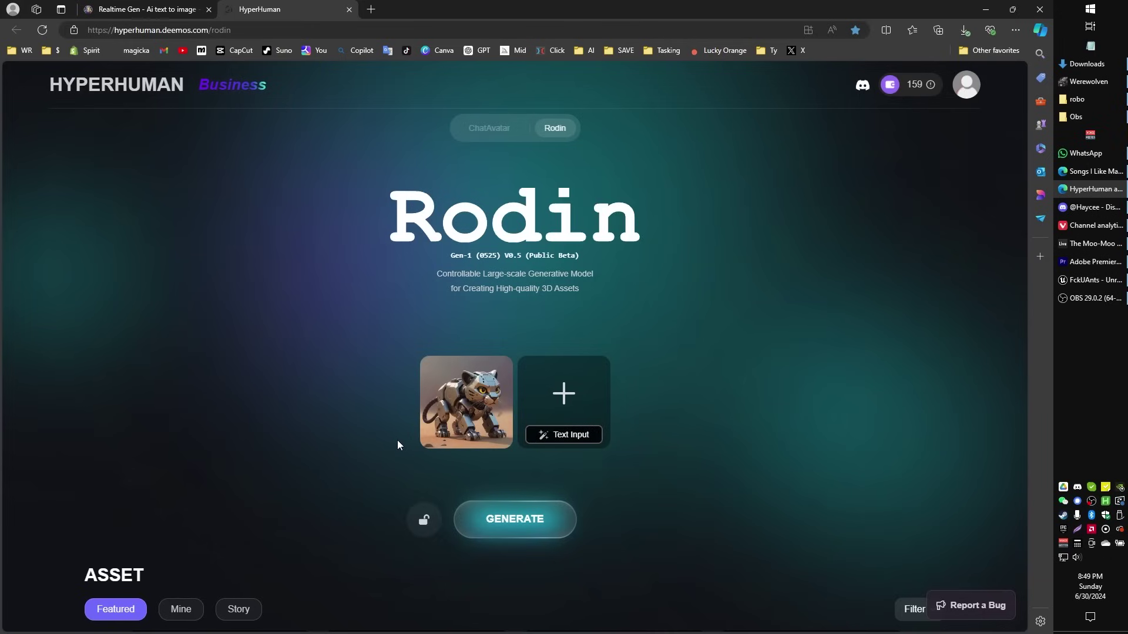
left_click(558, 516)
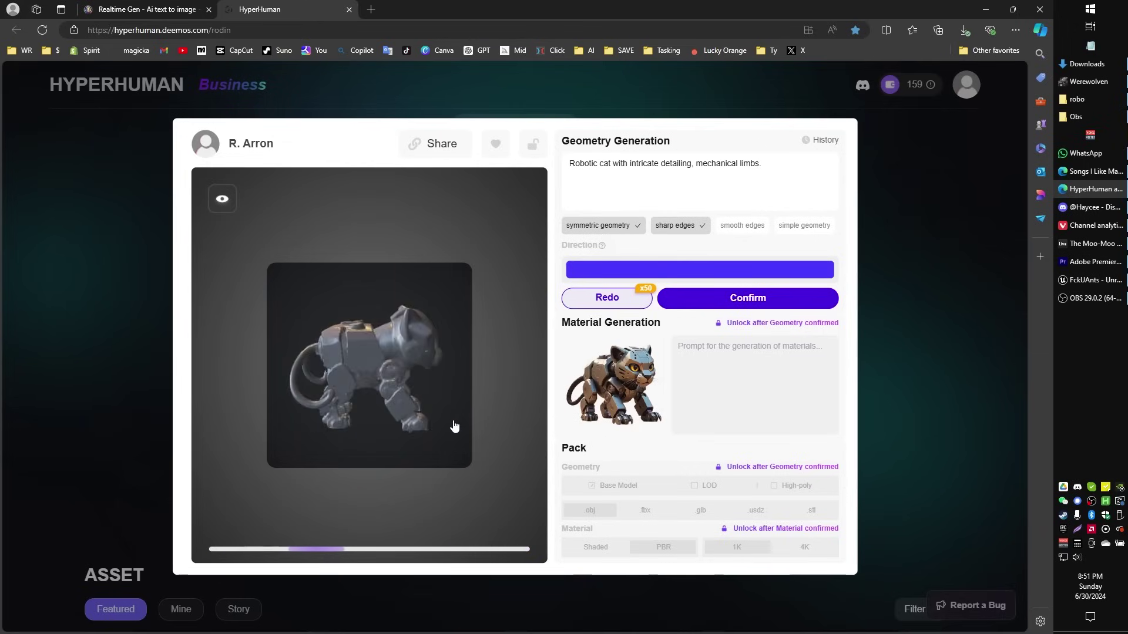
Review the generated grey robotic cat geometry and its four coloured preview variants.
mouse_move(726, 227)
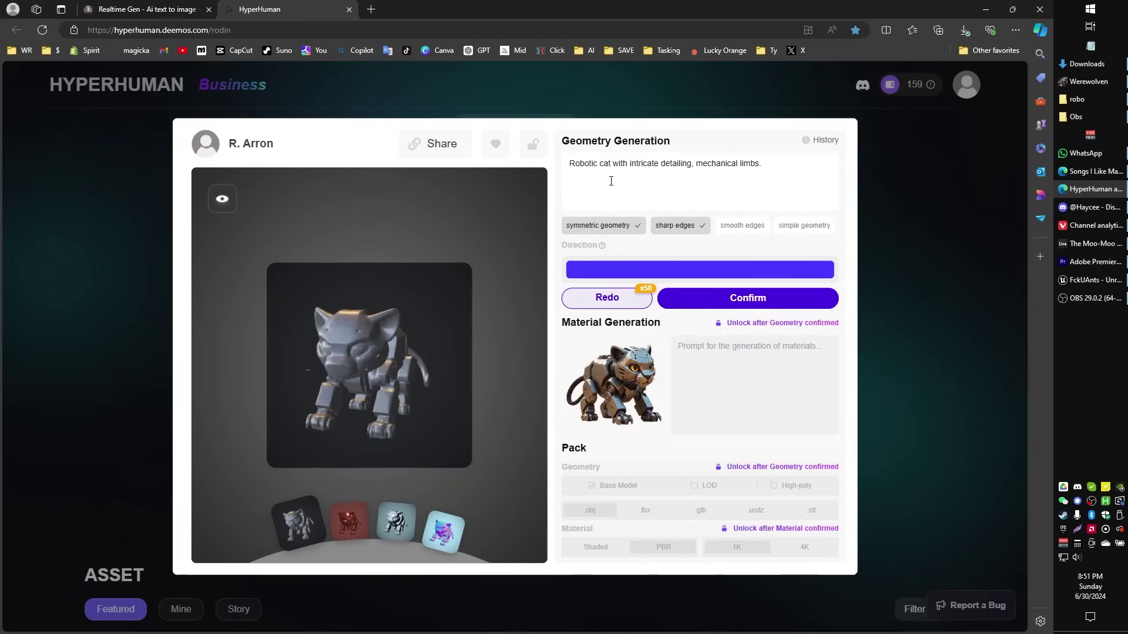
Append 'single tail' to the geometry prompt and regenerate with Redo.
left_click(763, 164)
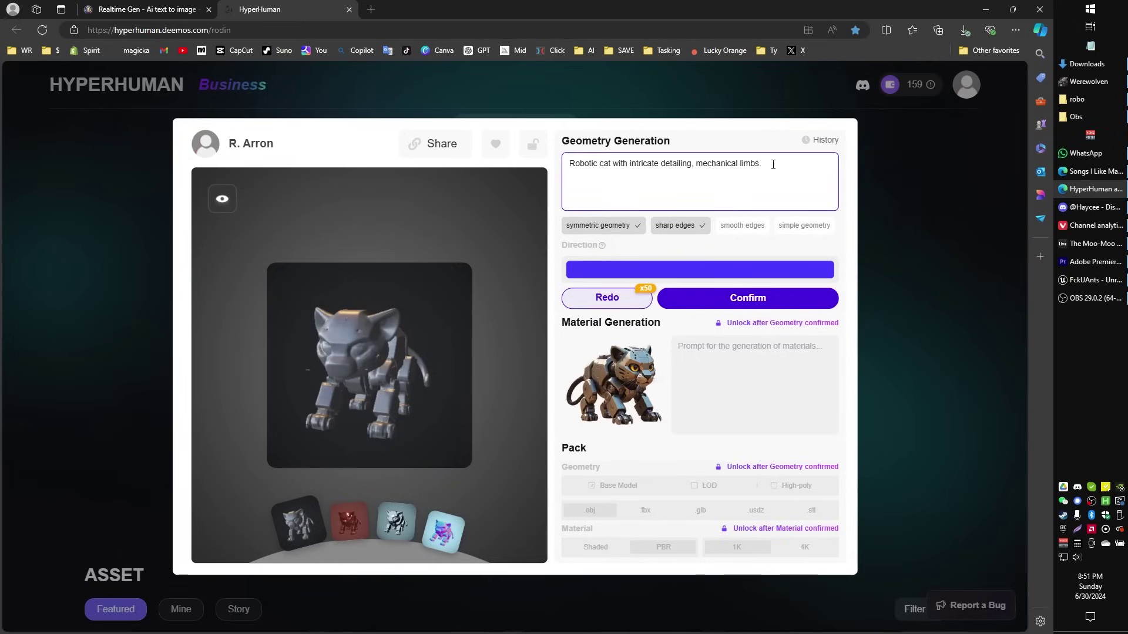
type("sim")
left_click(608, 299)
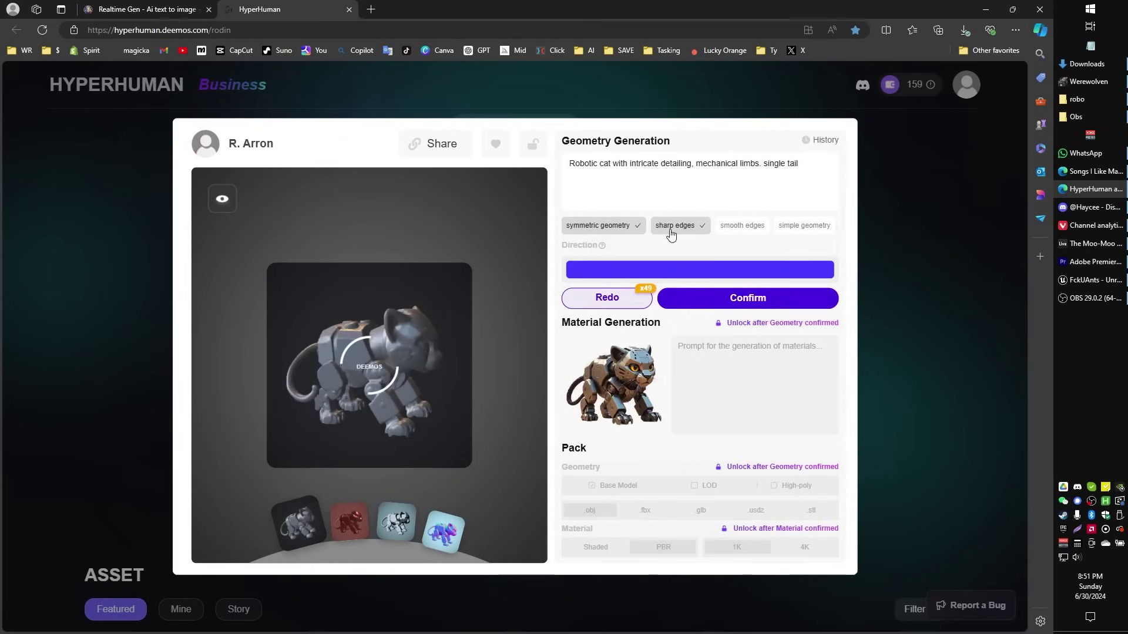
Add the character tag alongside the complex geometry and game-ready tags.
scroll(773, 233, "right", 3)
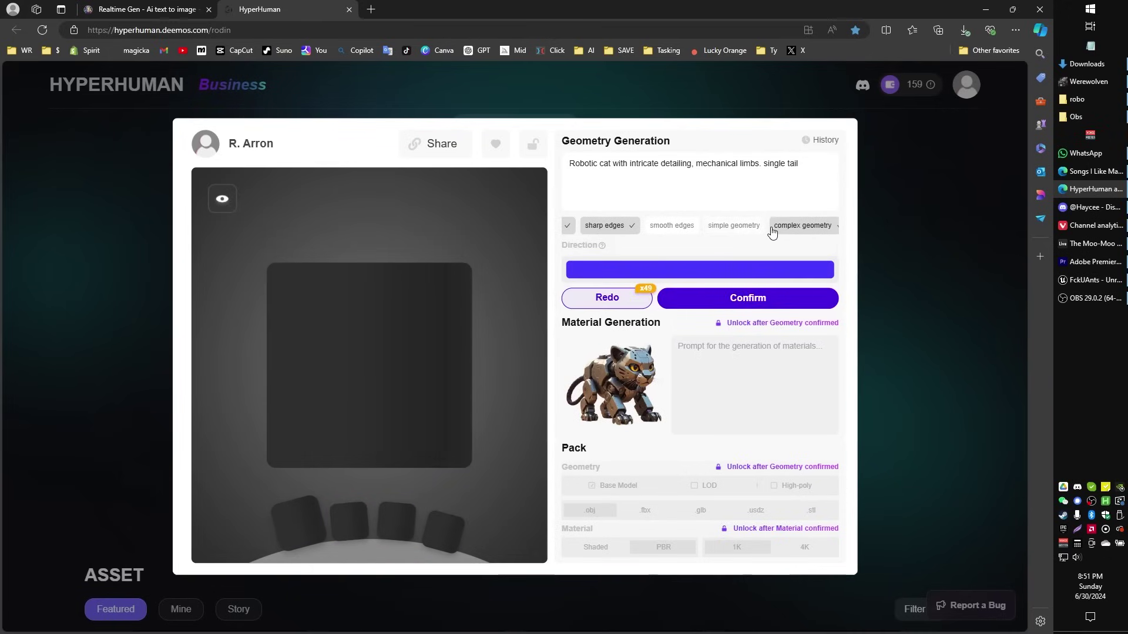
scroll(772, 232, "right", 2)
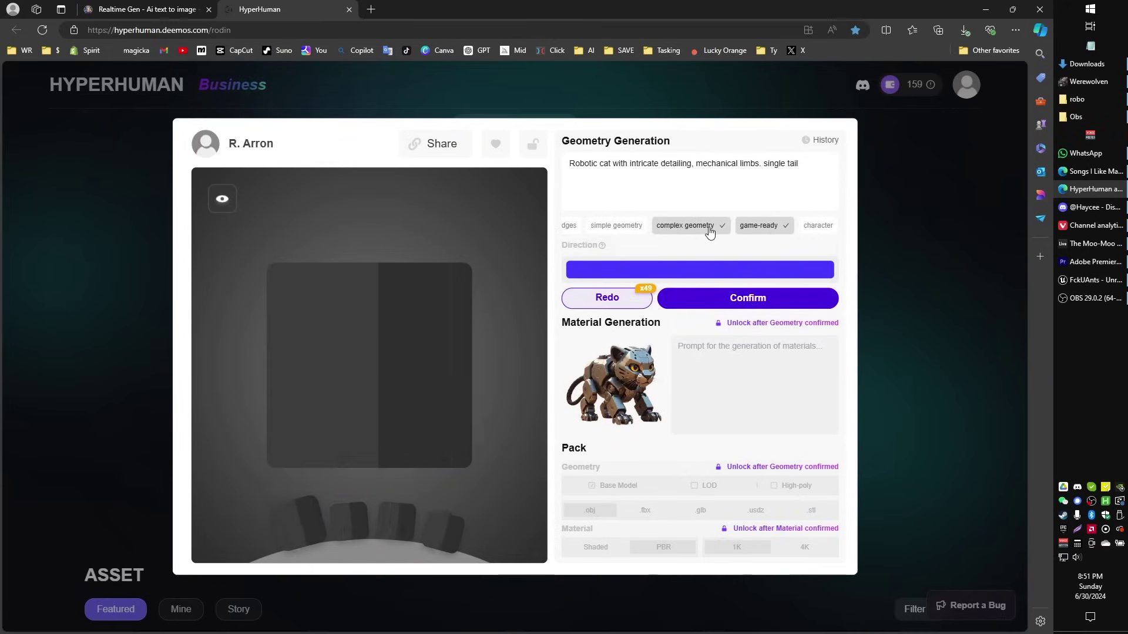
scroll(708, 230, "left", 3)
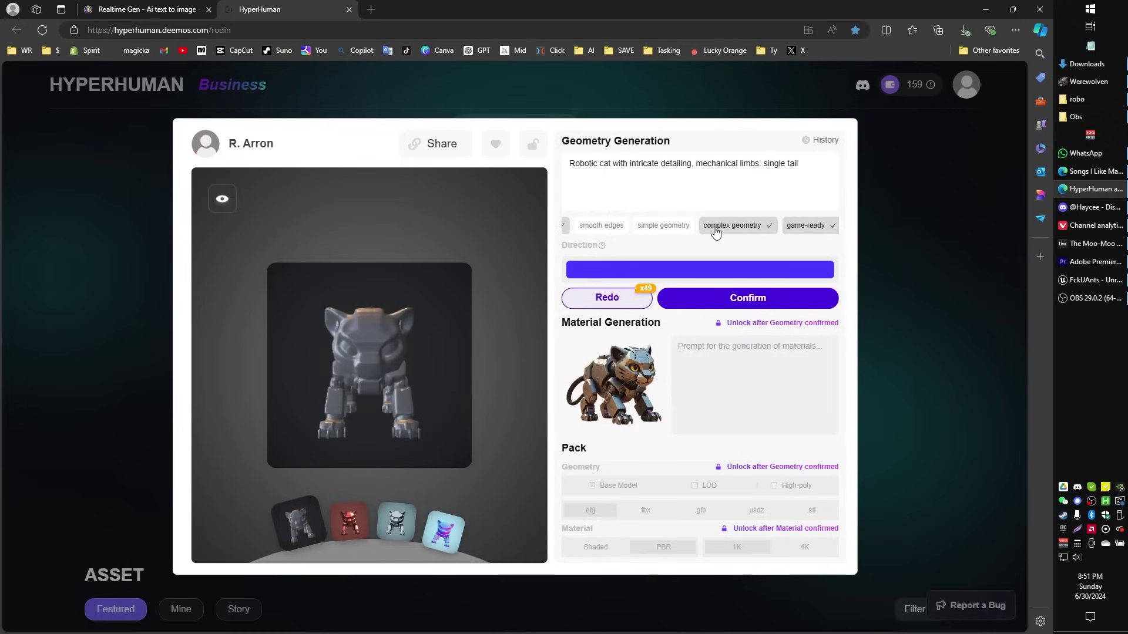
scroll(722, 230, "right", 1)
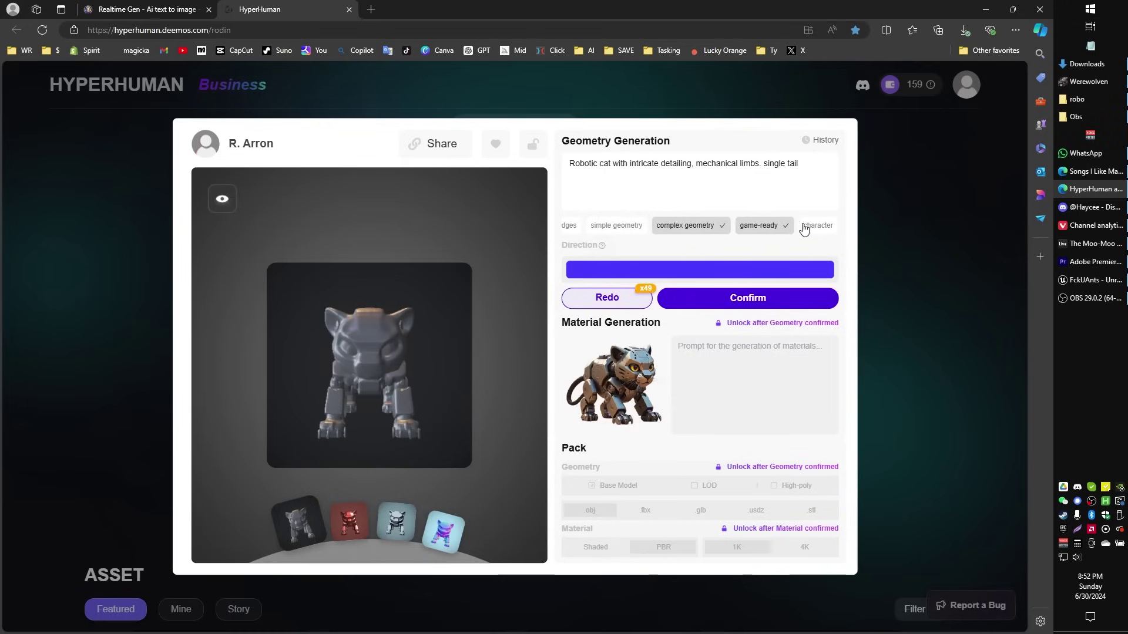
left_click(809, 229)
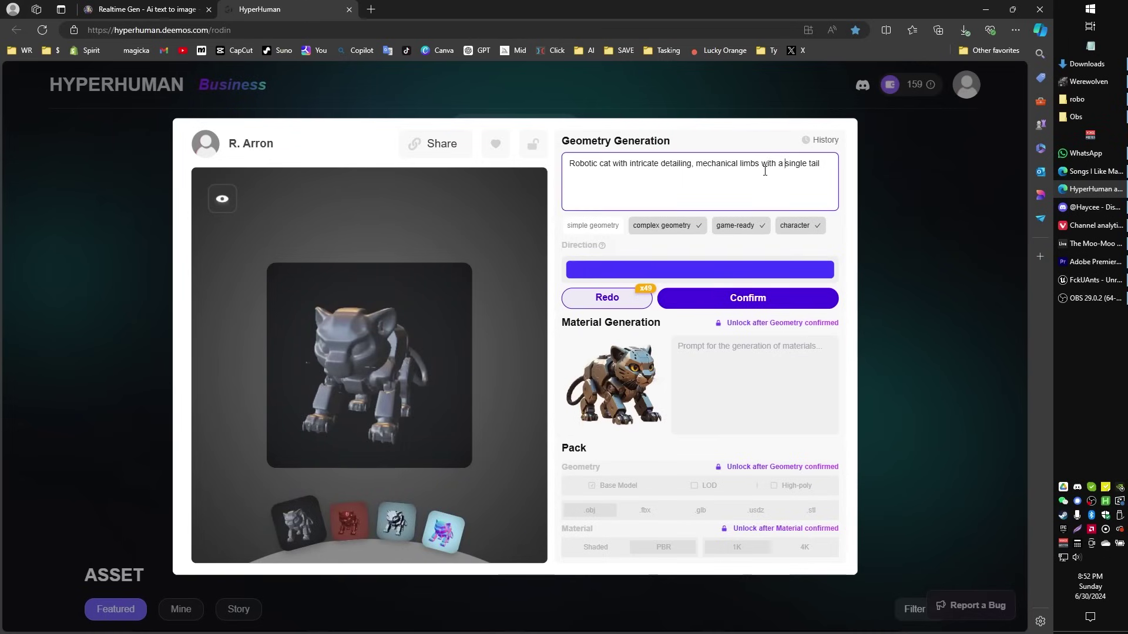
Regenerate the cat geometry with the prompt describing one tail coming out from behind.
left_click(609, 299)
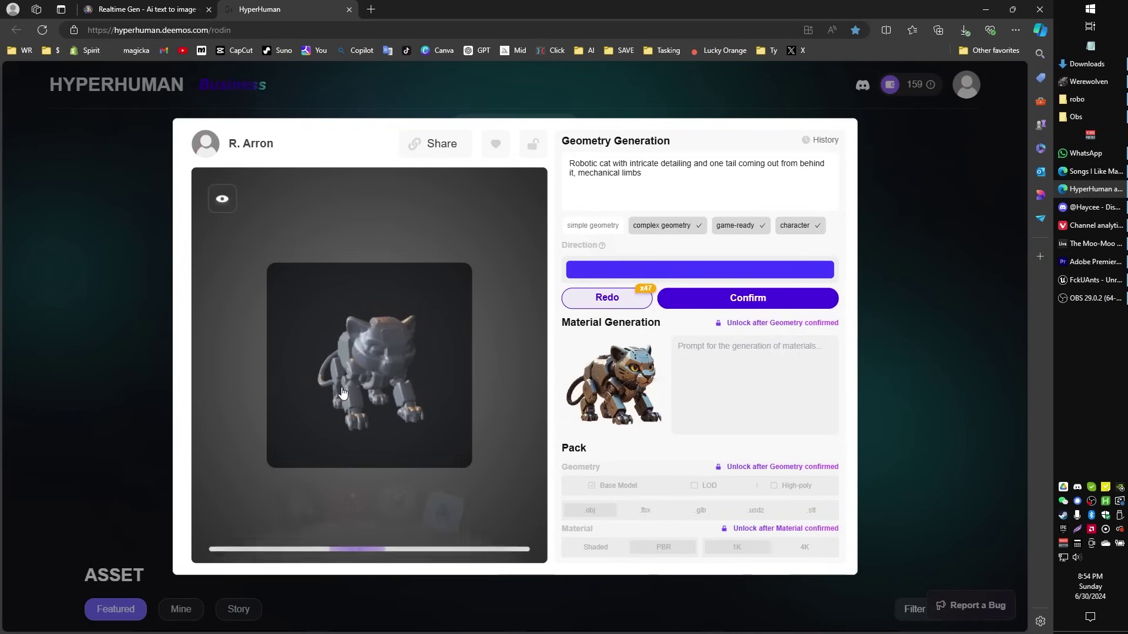
mouse_move(733, 300)
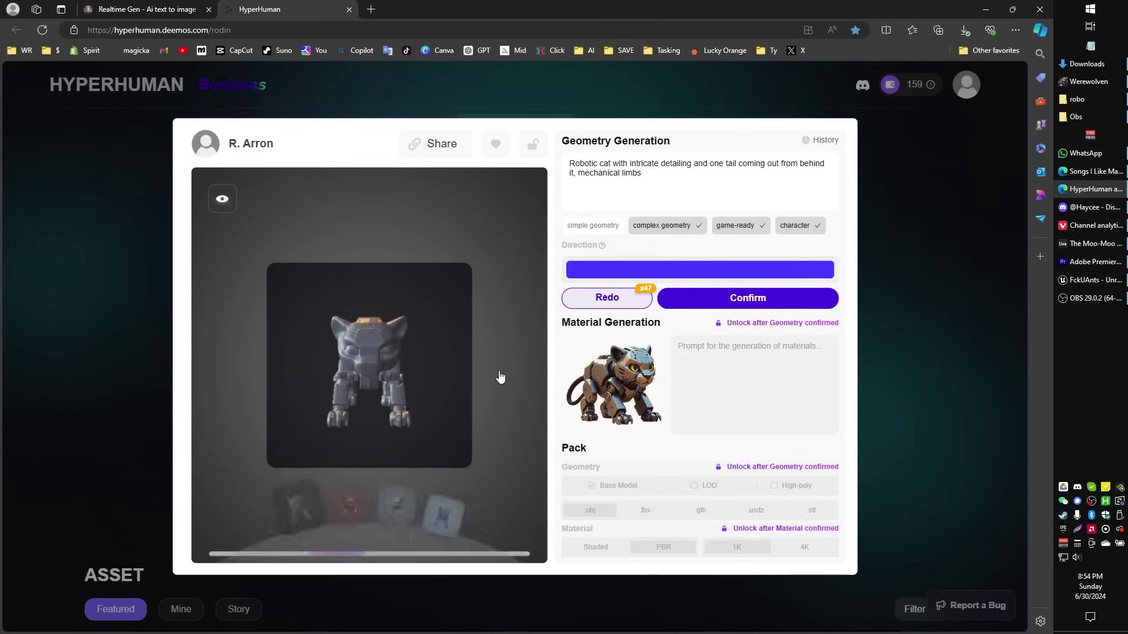
Confirm the one-tailed cat geometry as symmetrical, then orbit the finished mesh to inspect it.
left_click(775, 301)
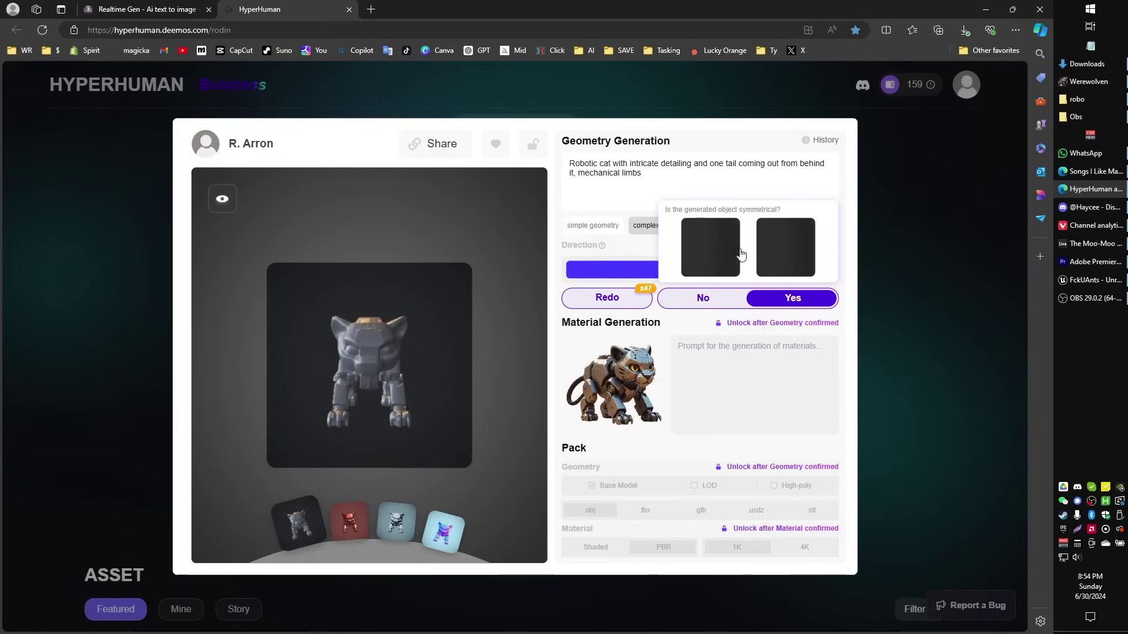
left_click(781, 299)
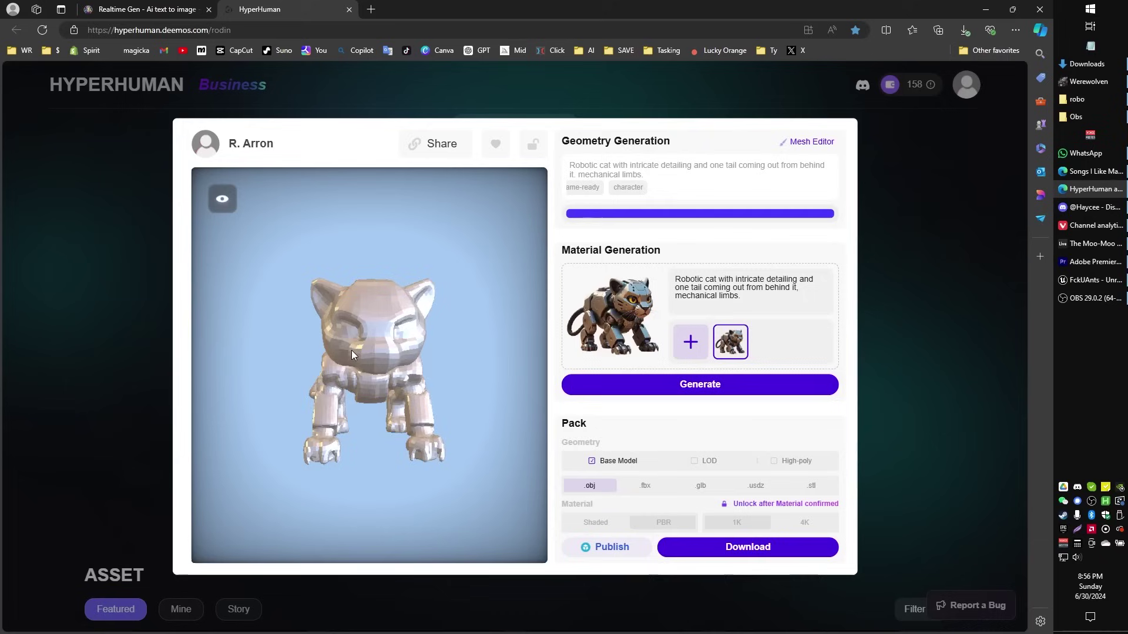
left_click_drag(351, 350, 396, 450)
scroll(364, 450, "up", 5)
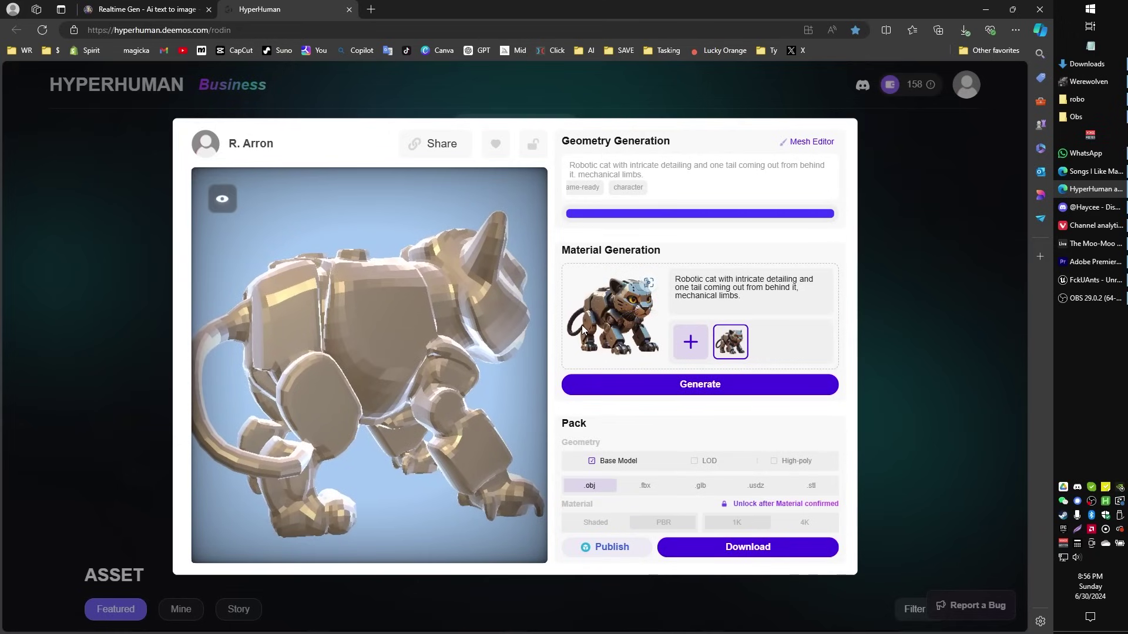
left_click_drag(321, 441, 526, 412)
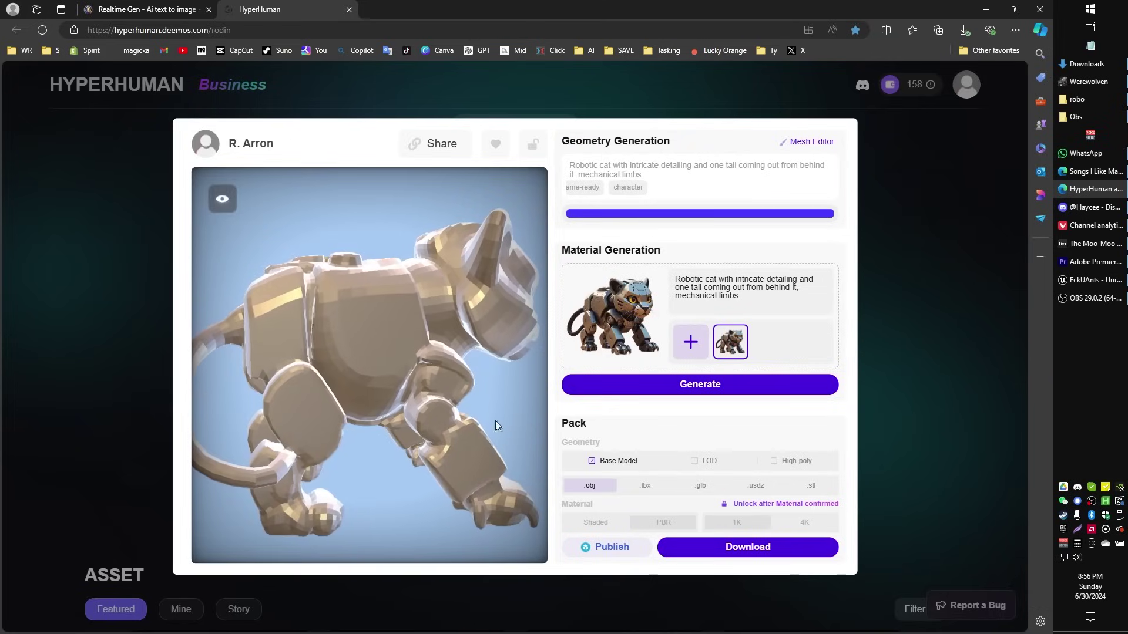
left_click_drag(364, 435, 354, 394)
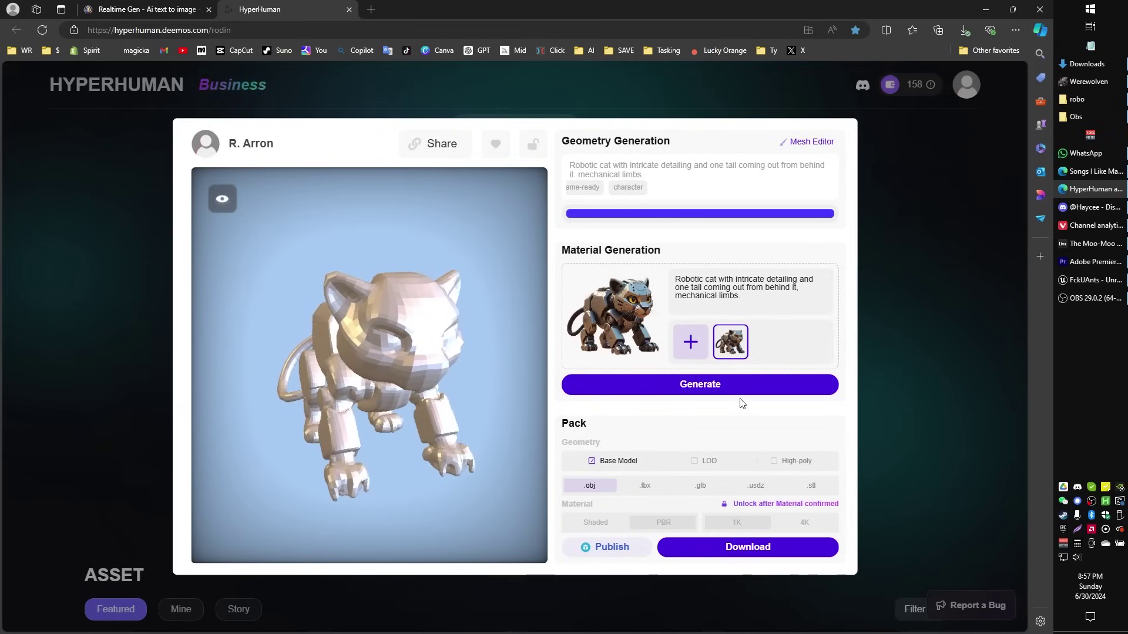
Generate the cat's material for 1 credit and orbit the model while it textures.
mouse_move(700, 393)
left_click(697, 390)
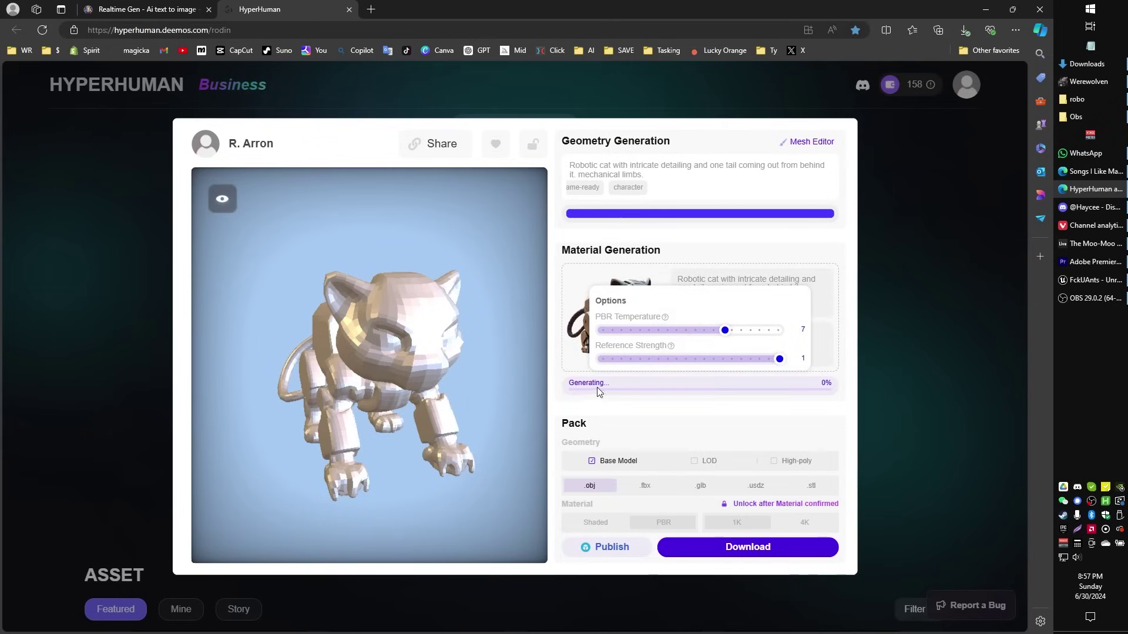
left_click_drag(377, 390, 444, 406)
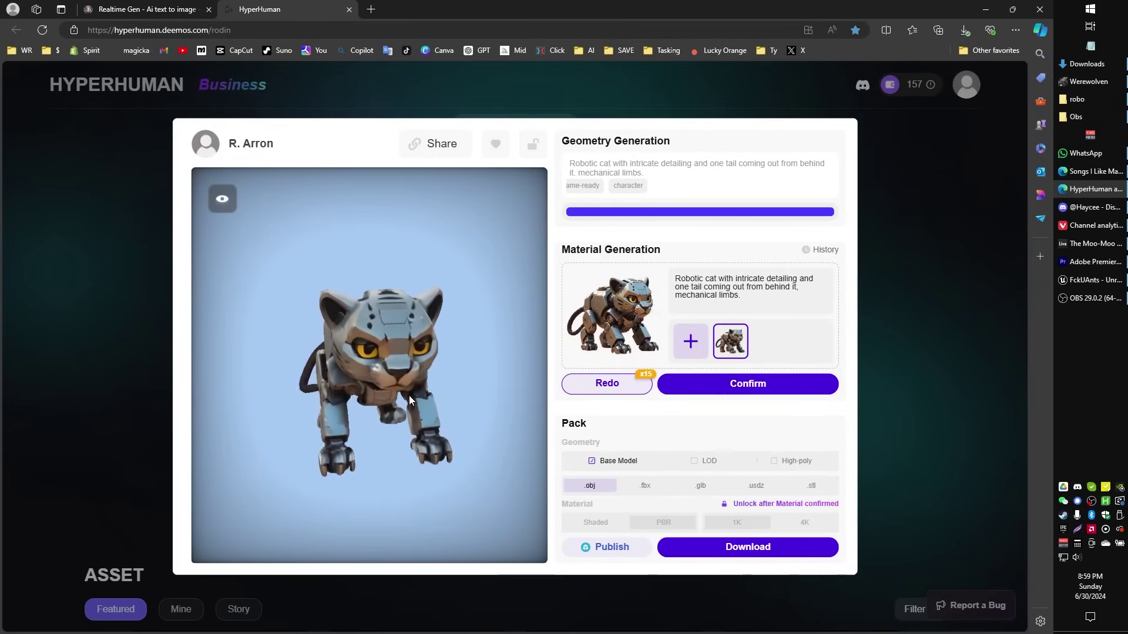
Confirm the material and download the cat as an .fbx package with 4K PBR textures.
left_click(726, 391)
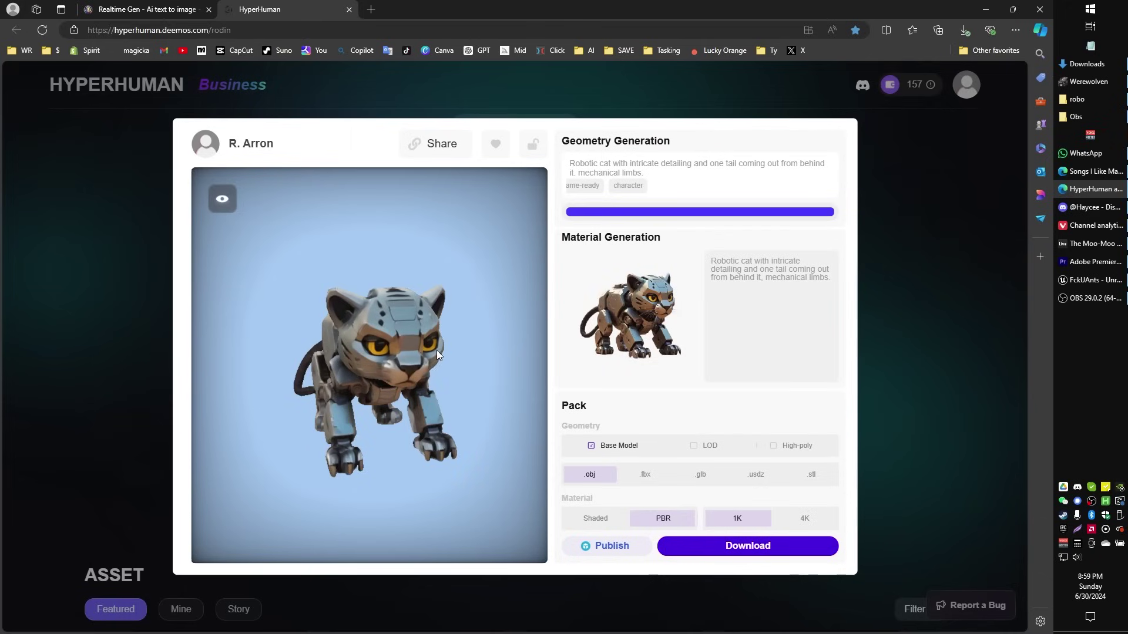
left_click_drag(435, 350, 489, 401)
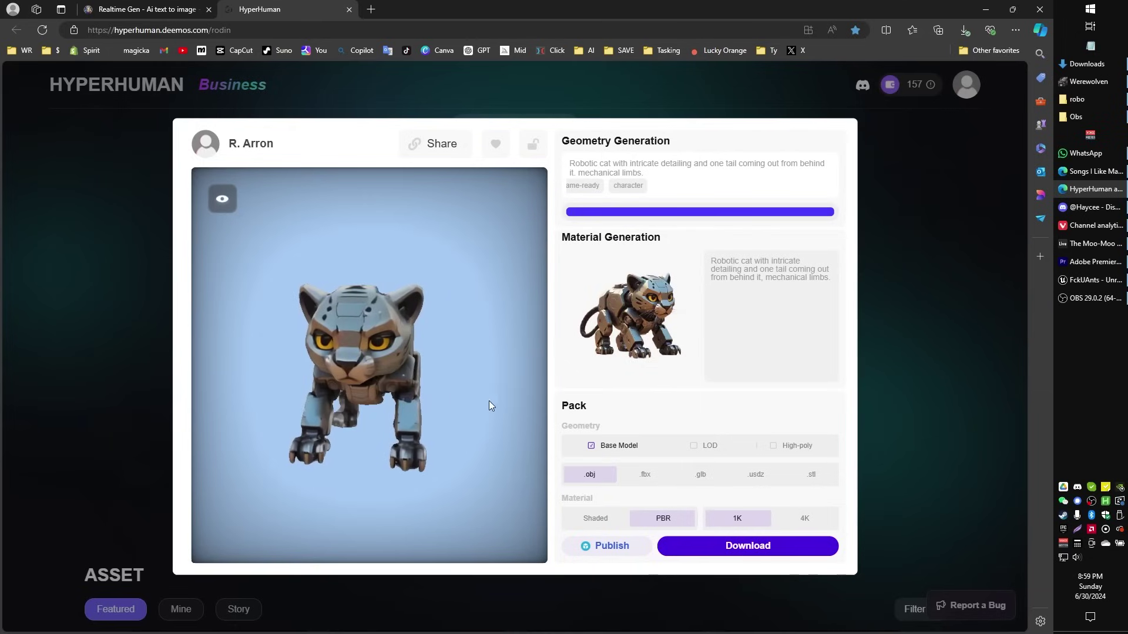
left_click(803, 525)
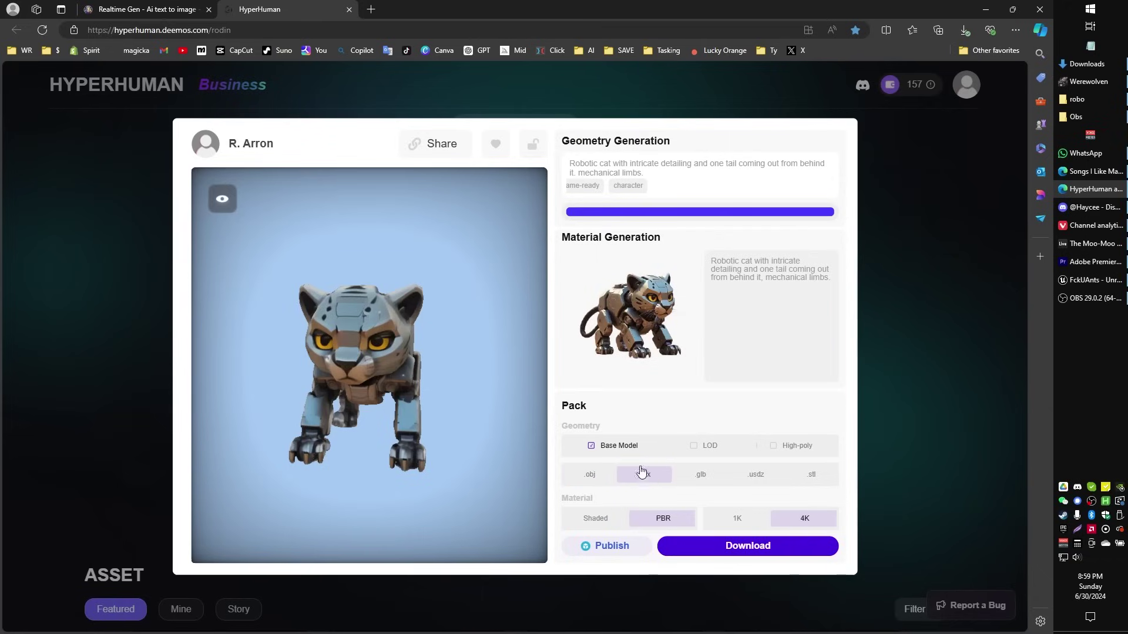
left_click(745, 547)
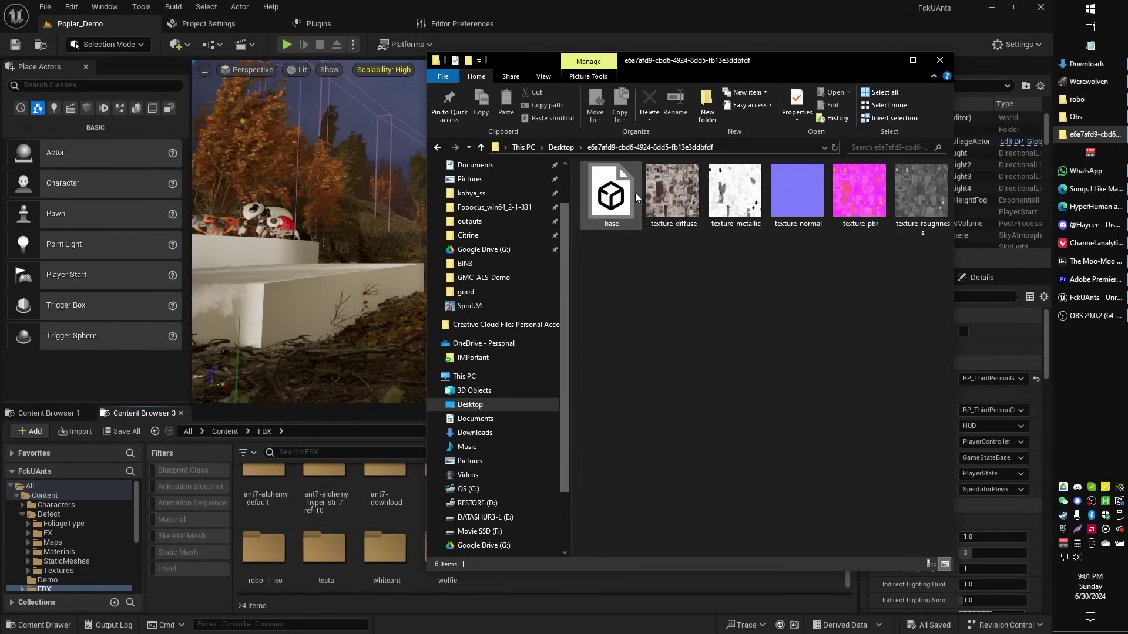
Create a new folder named 'Kitty' inside the FBX content folder and open it.
left_click_drag(774, 62, 807, 55)
left_click(596, 580)
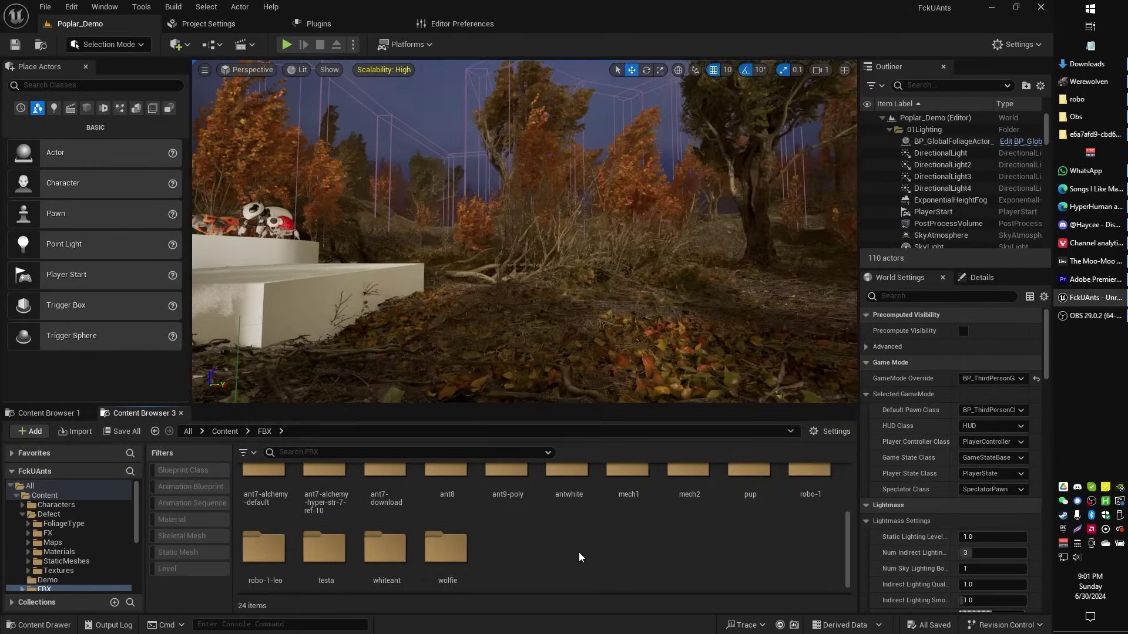
right_click(573, 551)
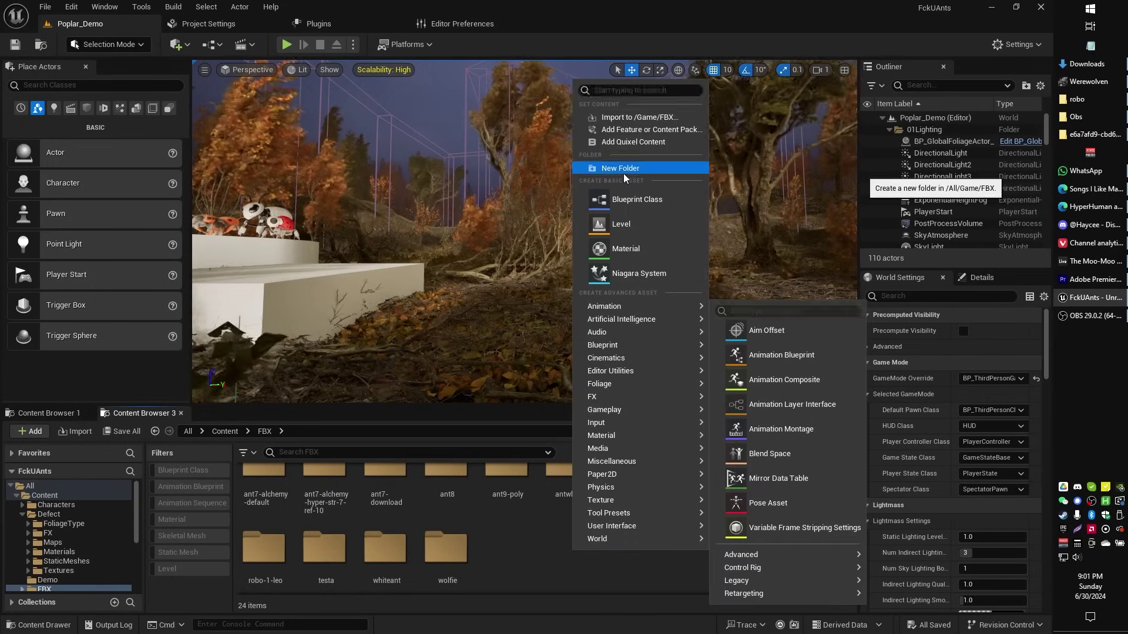
left_click(621, 169)
type("Kitty")
key("Return")
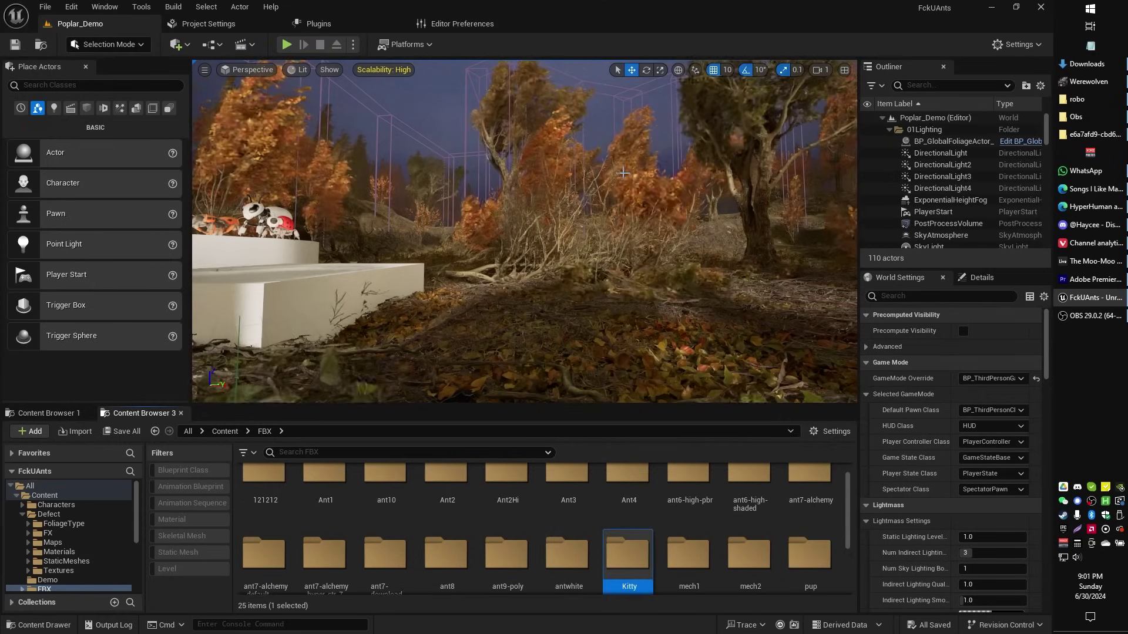
key("Return")
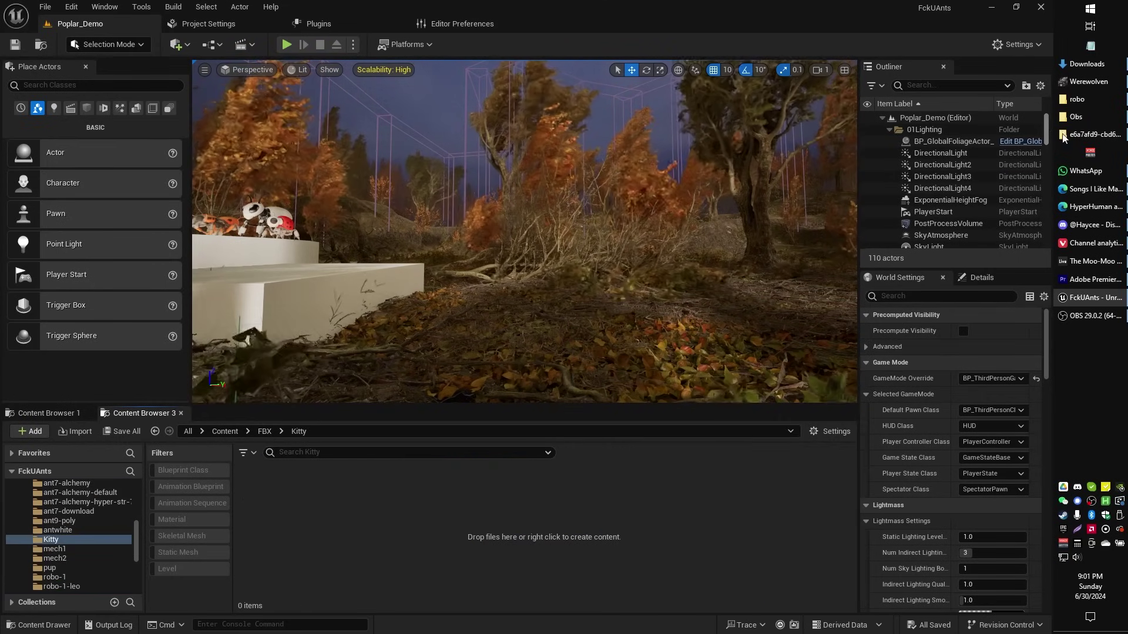
Import the downloaded base.fbx mesh into Kitty with Import All, dismissing the message log.
left_click(1093, 134)
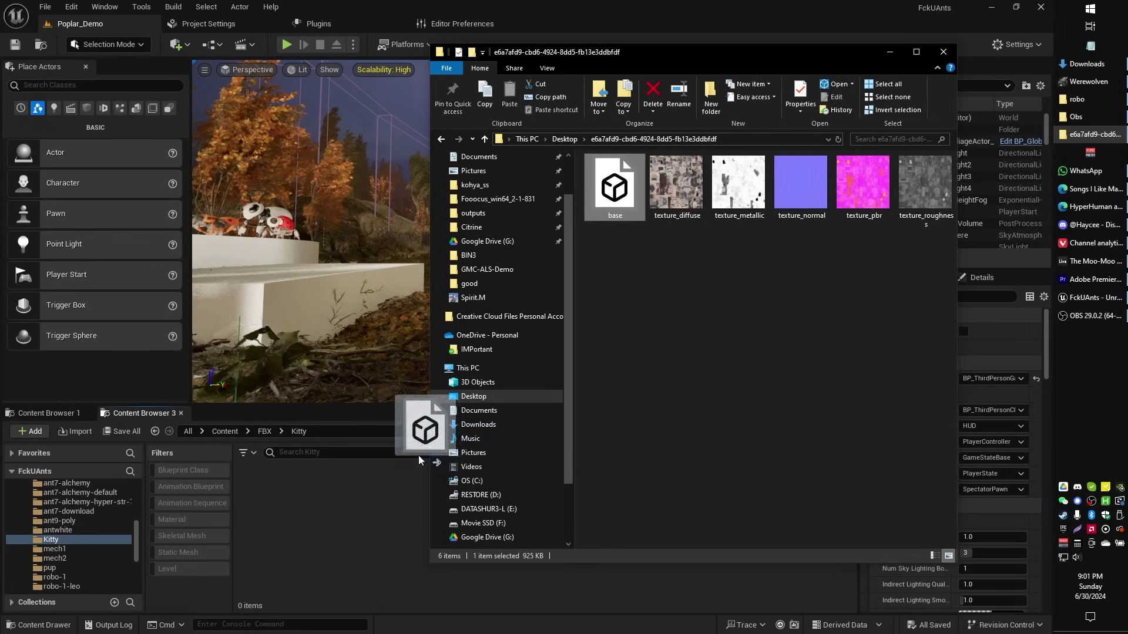
left_click_drag(323, 525, 327, 533)
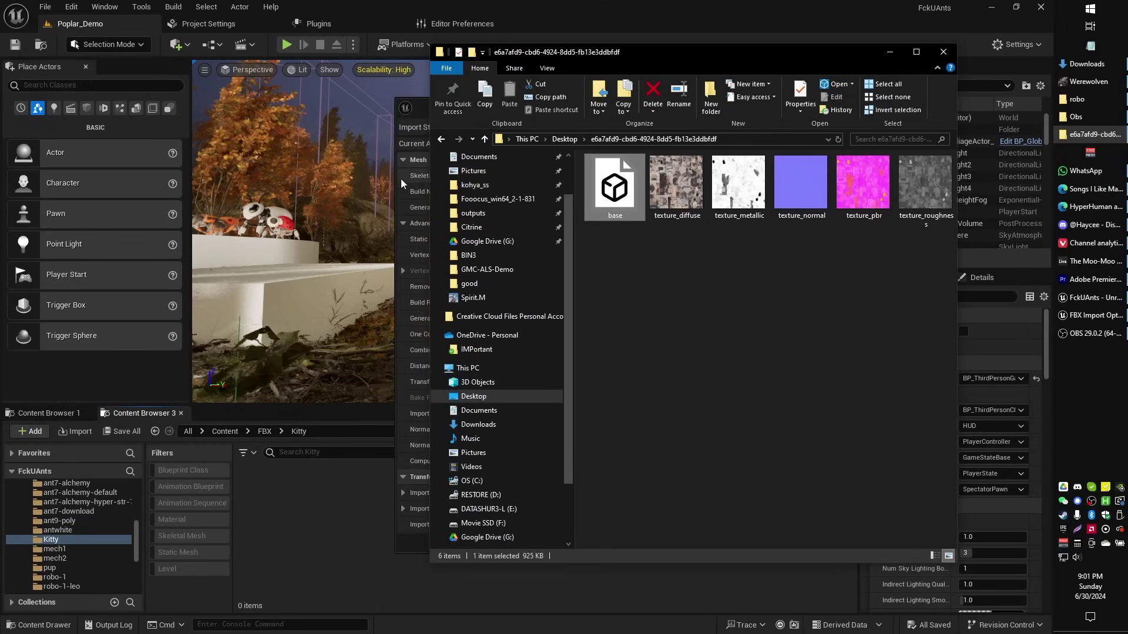
left_click(418, 111)
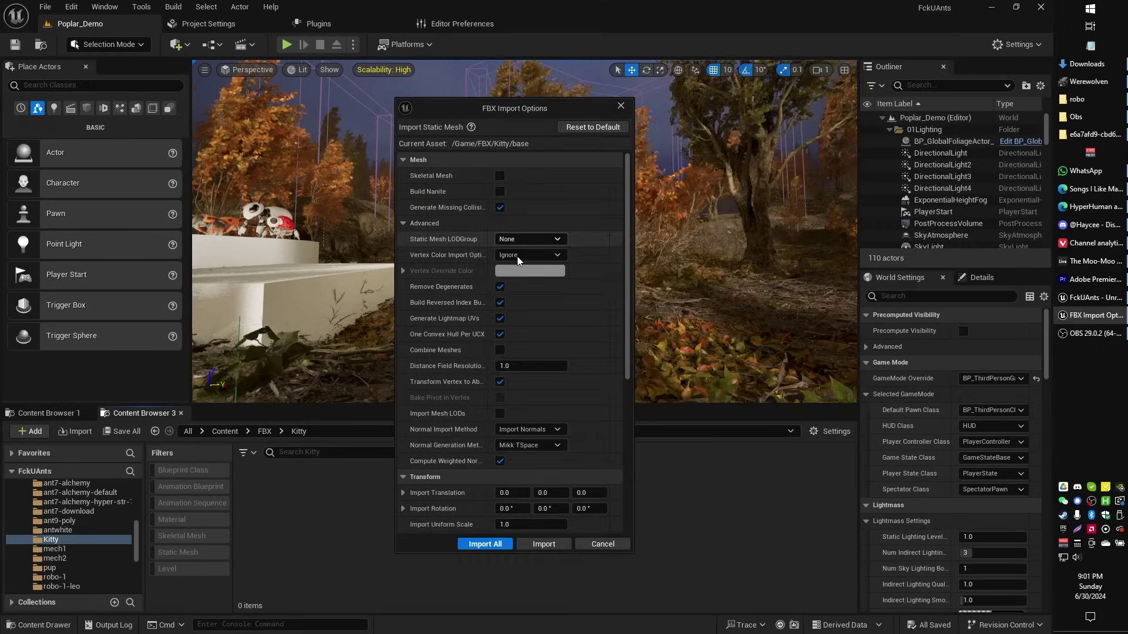
left_click(492, 543)
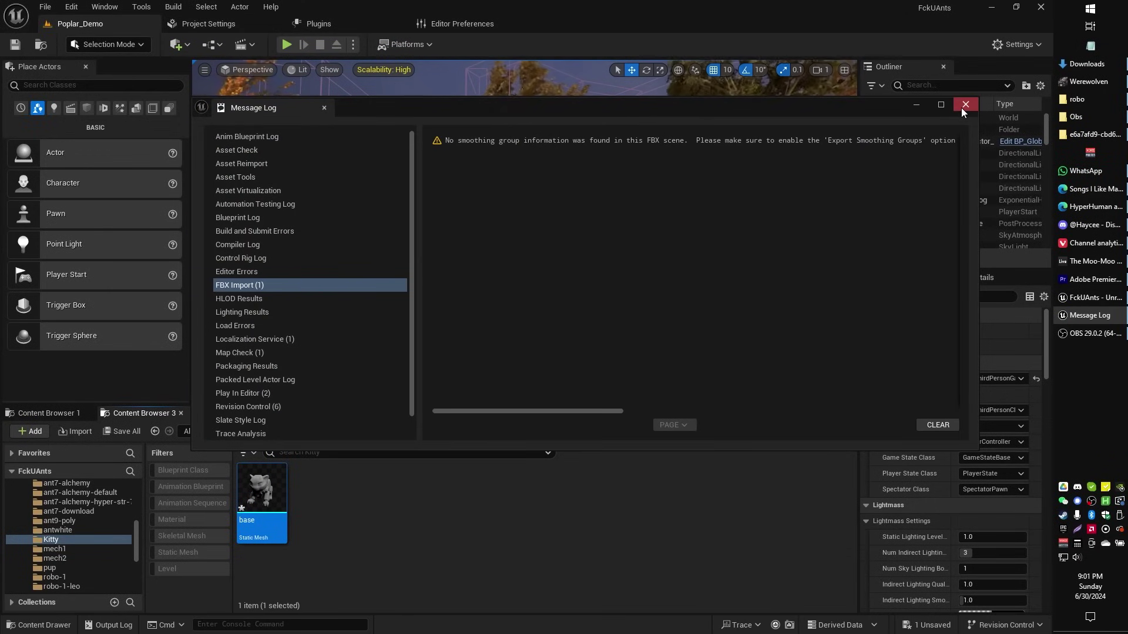
left_click(966, 106)
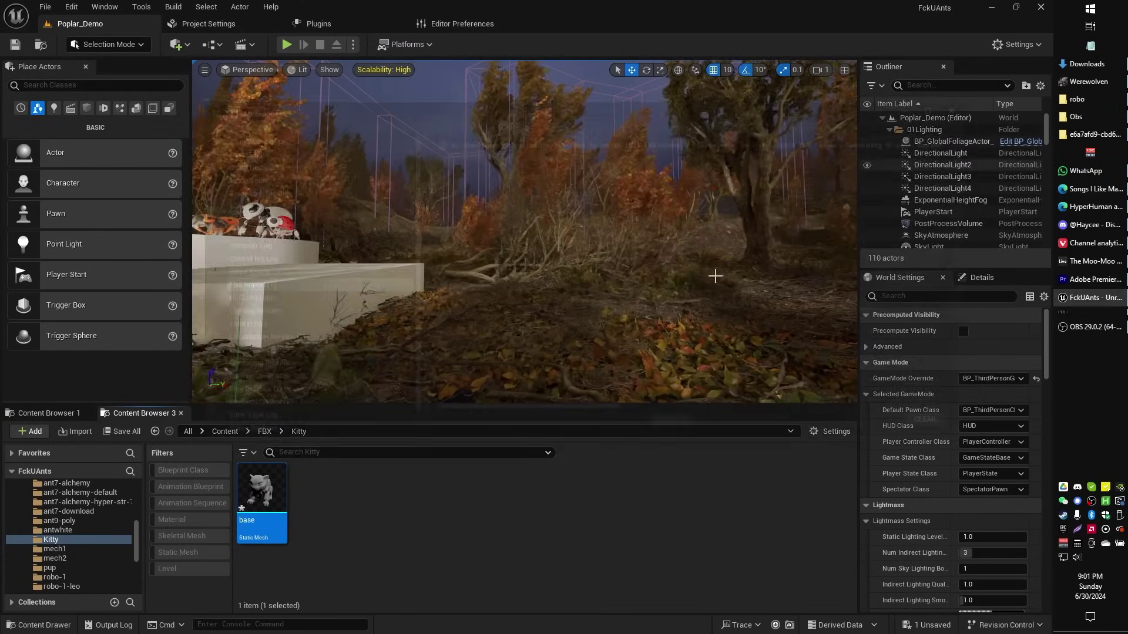
Create a new material named 'Kitty' in the Kitty folder and open its graph.
right_click(339, 517)
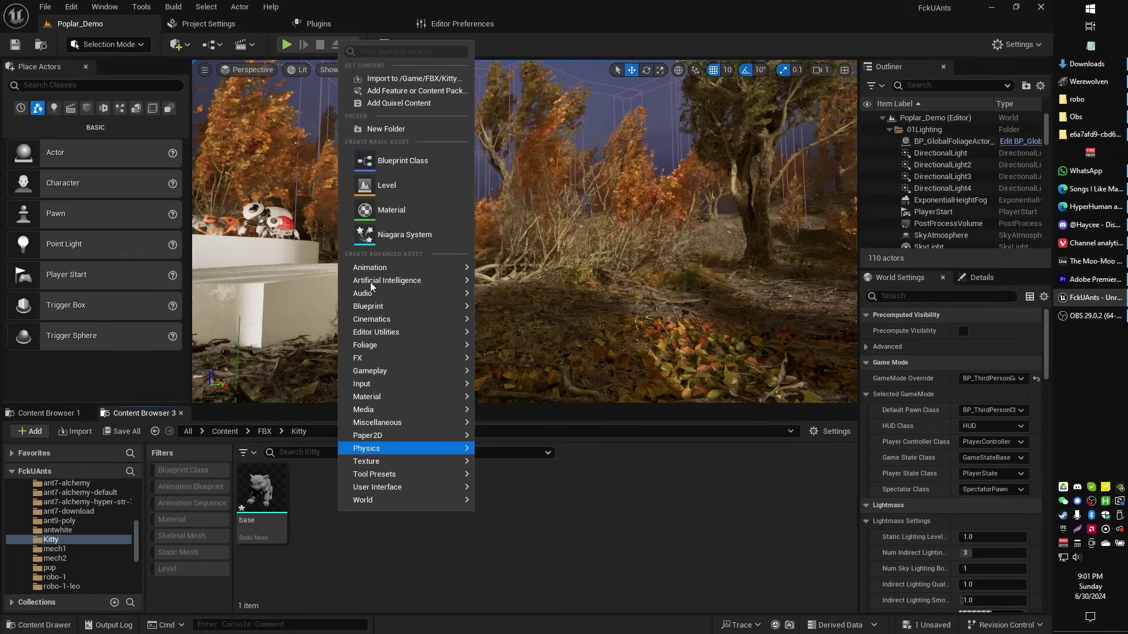
left_click(409, 210)
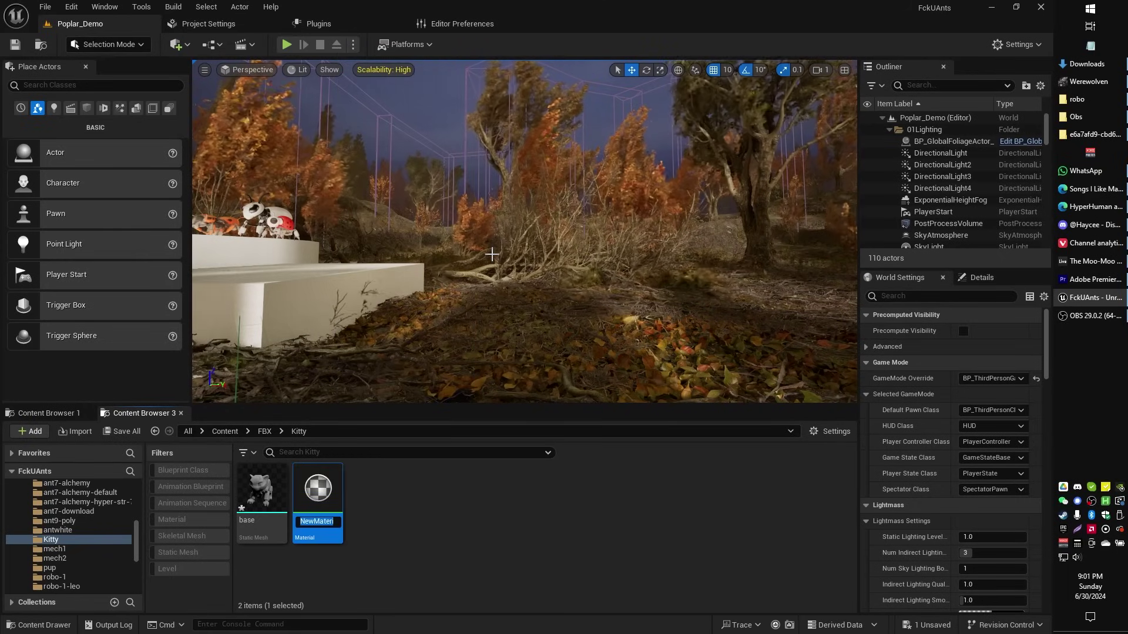
type("Kitty")
key("Return")
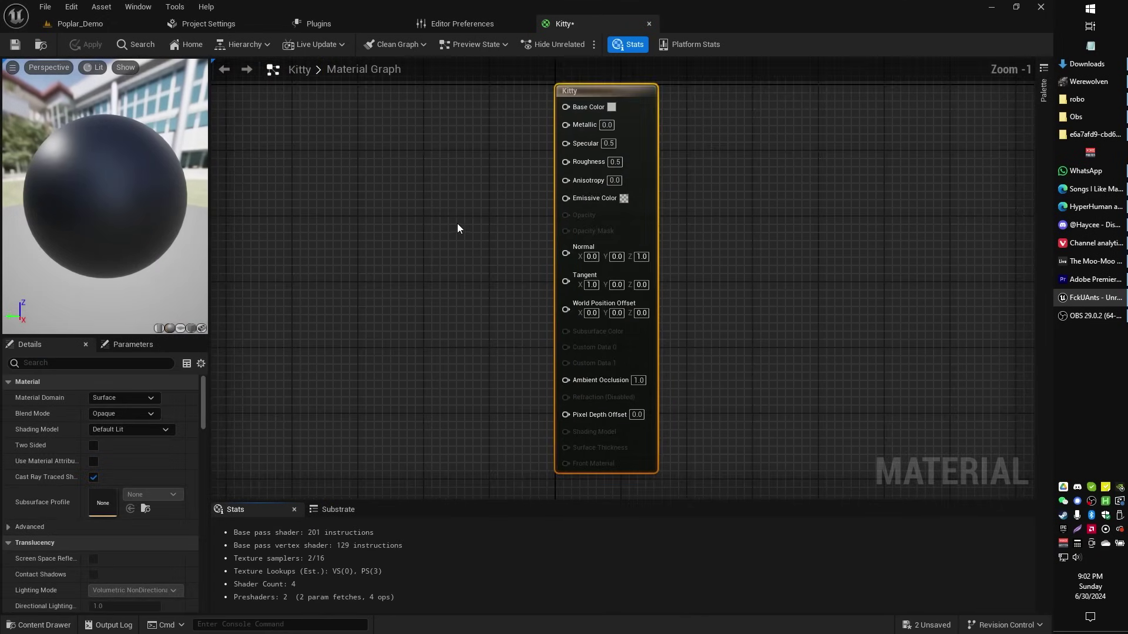
right_click_drag(458, 228, 492, 259)
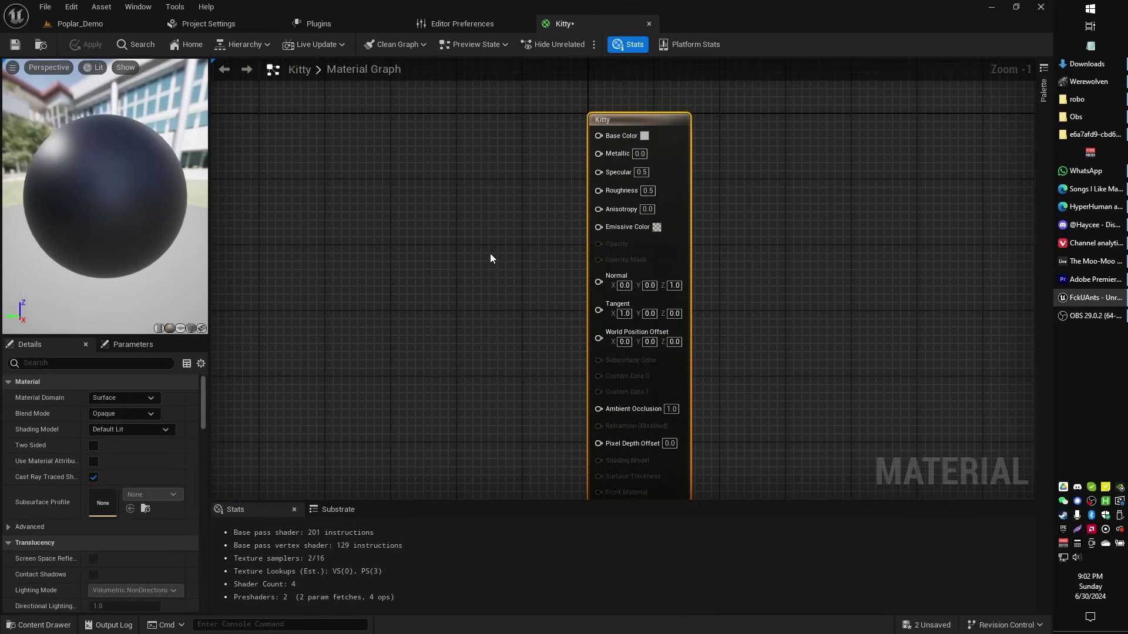
Import the five downloaded texture files into the Kitty folder.
key("alt+Tab")
left_click(668, 217)
left_click(911, 202, "shift")
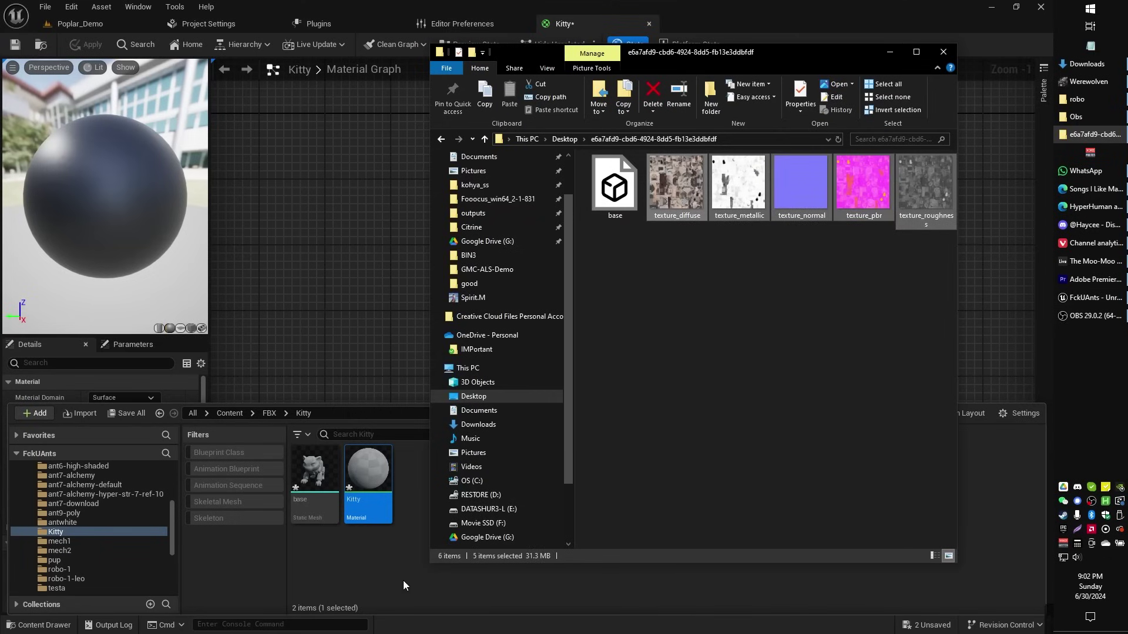
left_click_drag(403, 581, 403, 581)
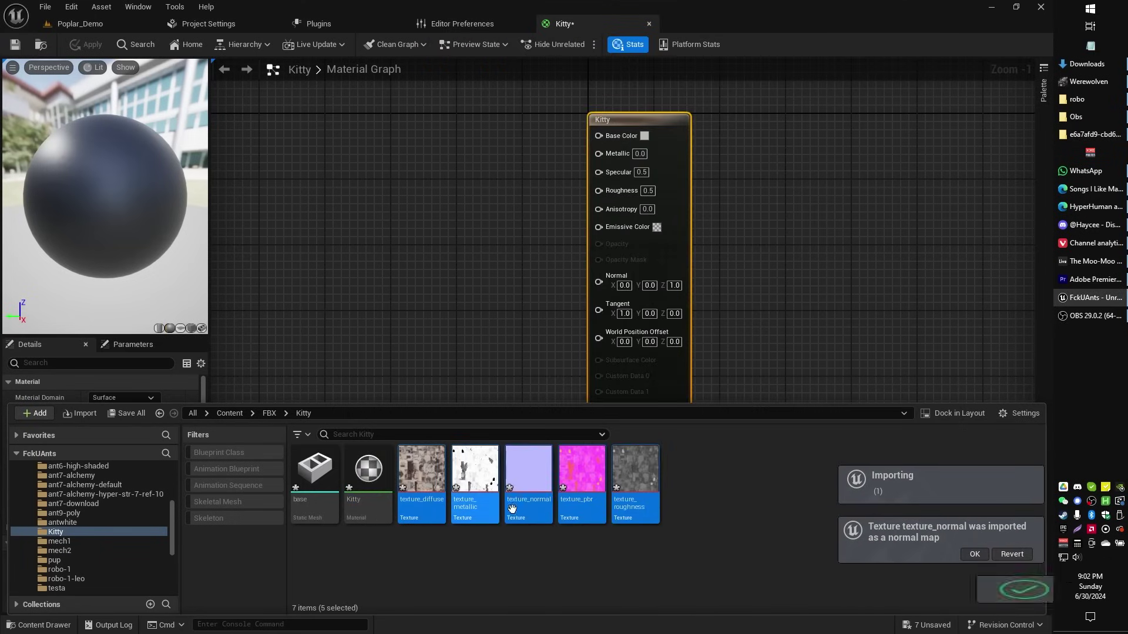
left_click(501, 228)
key("ctrl+space")
Wire the diffuse texture into Base Color and the metallic texture into Metallic.
left_click(475, 470)
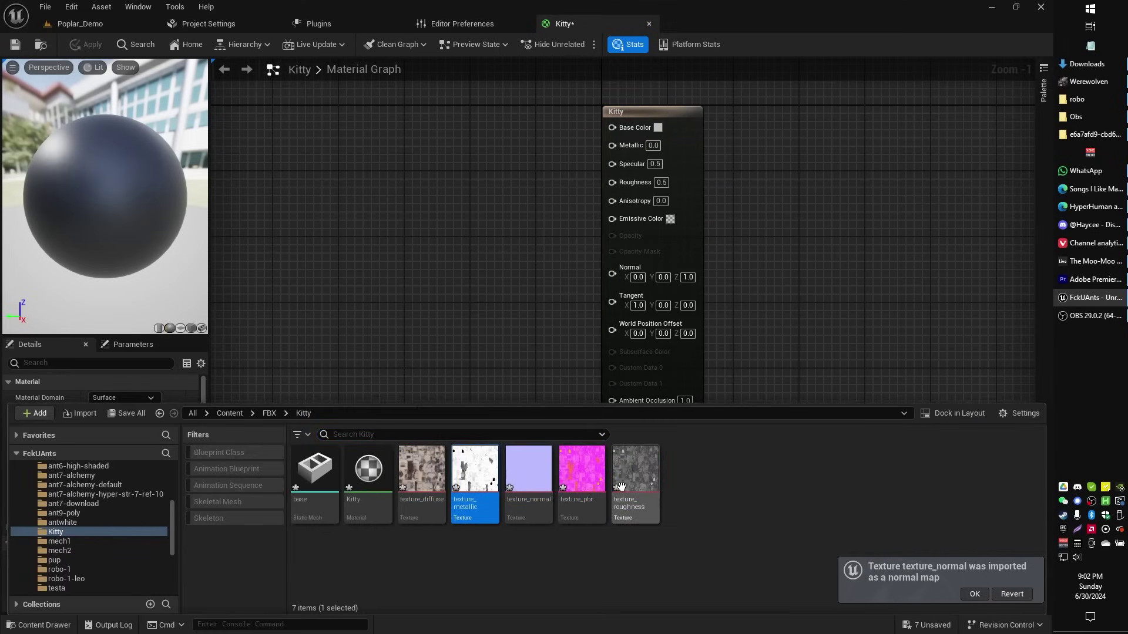
left_click_drag(421, 470, 464, 144)
left_click_drag(542, 159, 612, 127)
key("ctrl+space")
left_click_drag(475, 470, 351, 230)
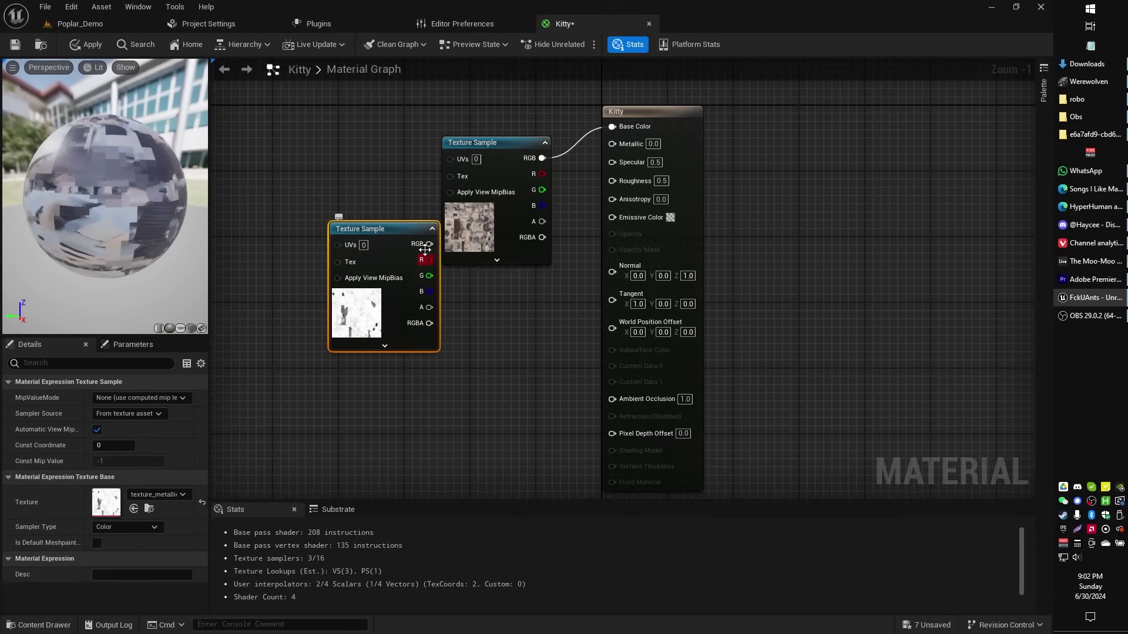
left_click_drag(429, 244, 614, 145)
Wire the normal map into Normal and the roughness texture into Roughness, then apply.
key("ctrl+space")
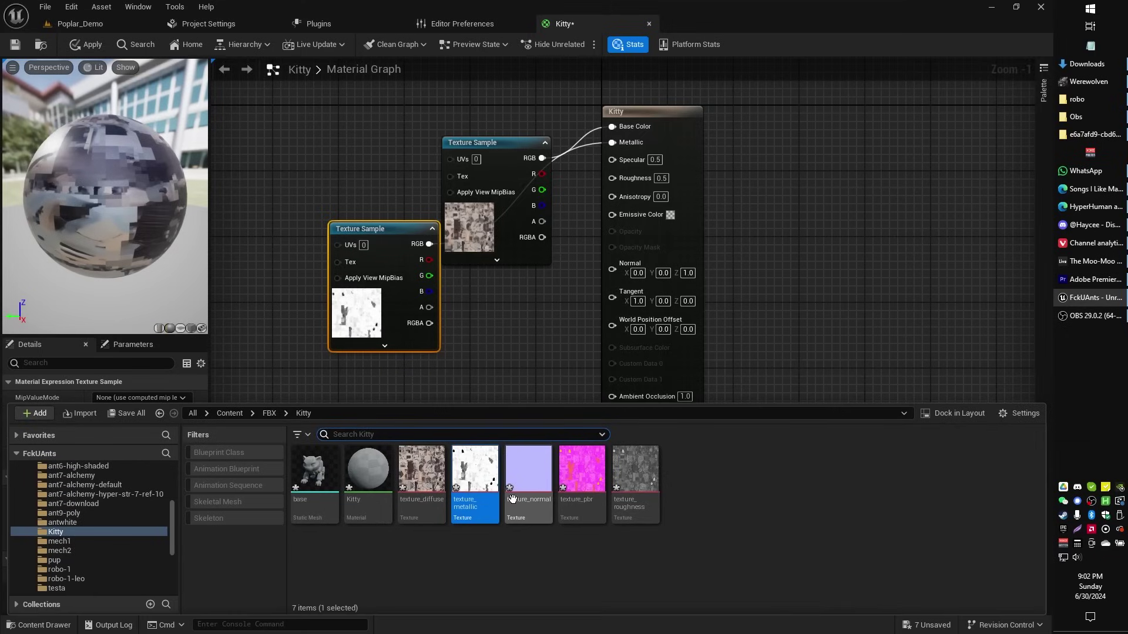
left_click_drag(513, 499, 470, 367)
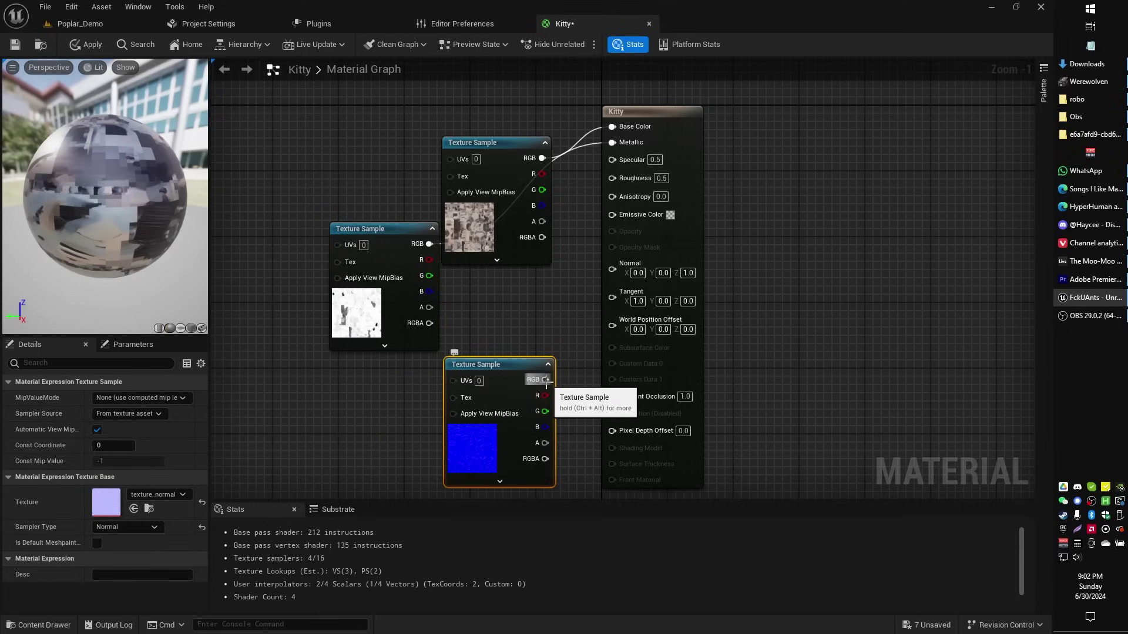
left_click_drag(546, 381, 612, 269)
key("ctrl+space")
left_click(635, 470)
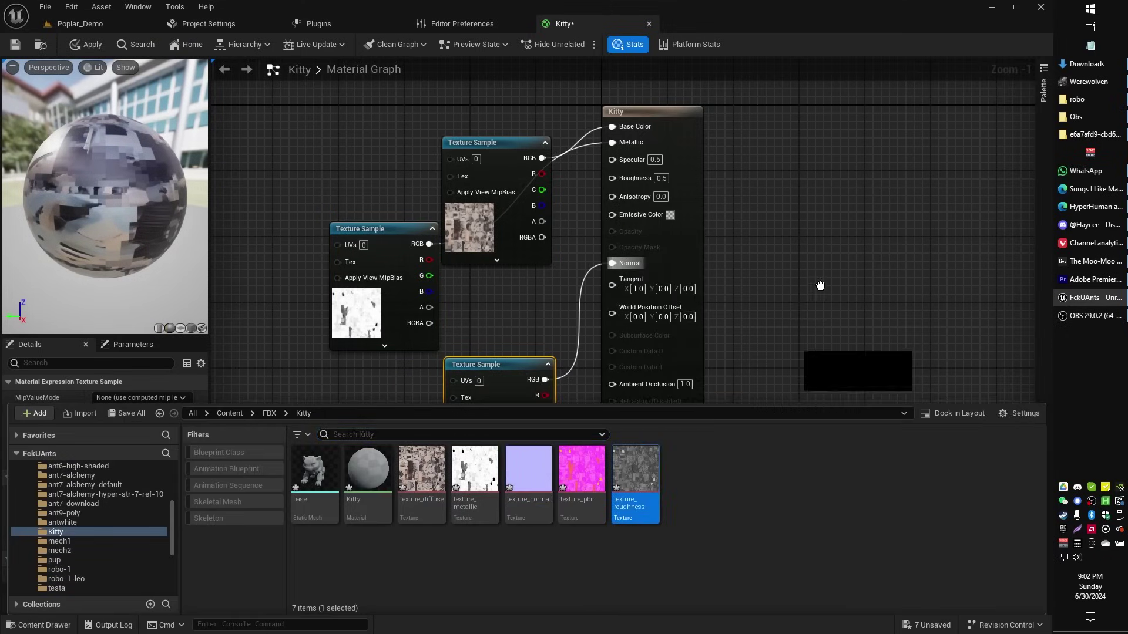
left_click_drag(820, 286, 816, 238)
left_click_drag(893, 252, 611, 177)
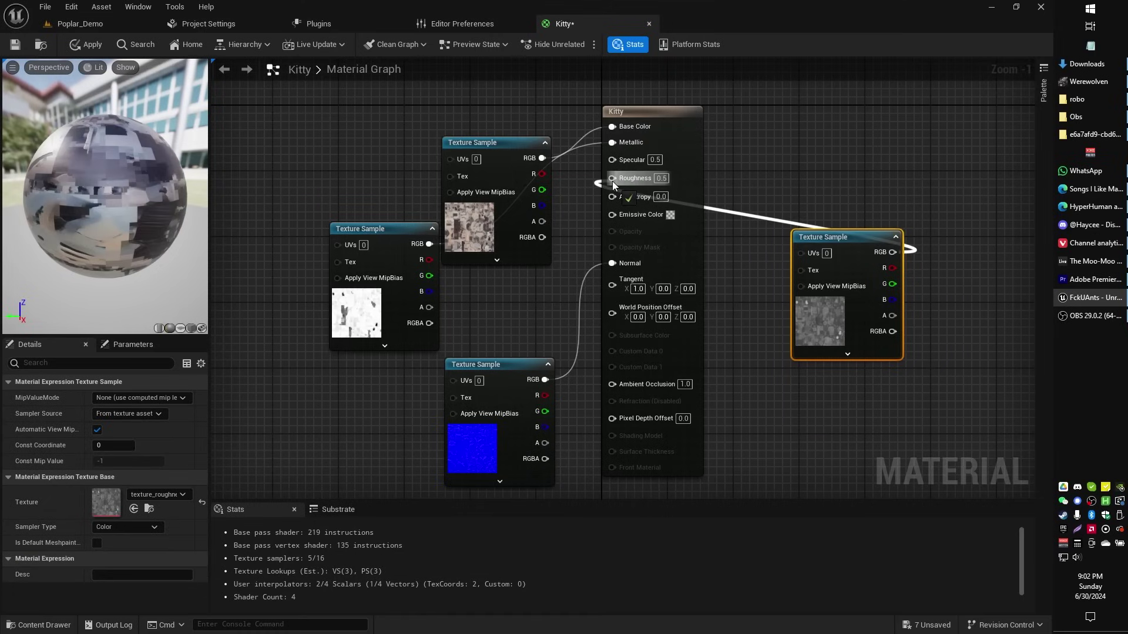
left_click(83, 47)
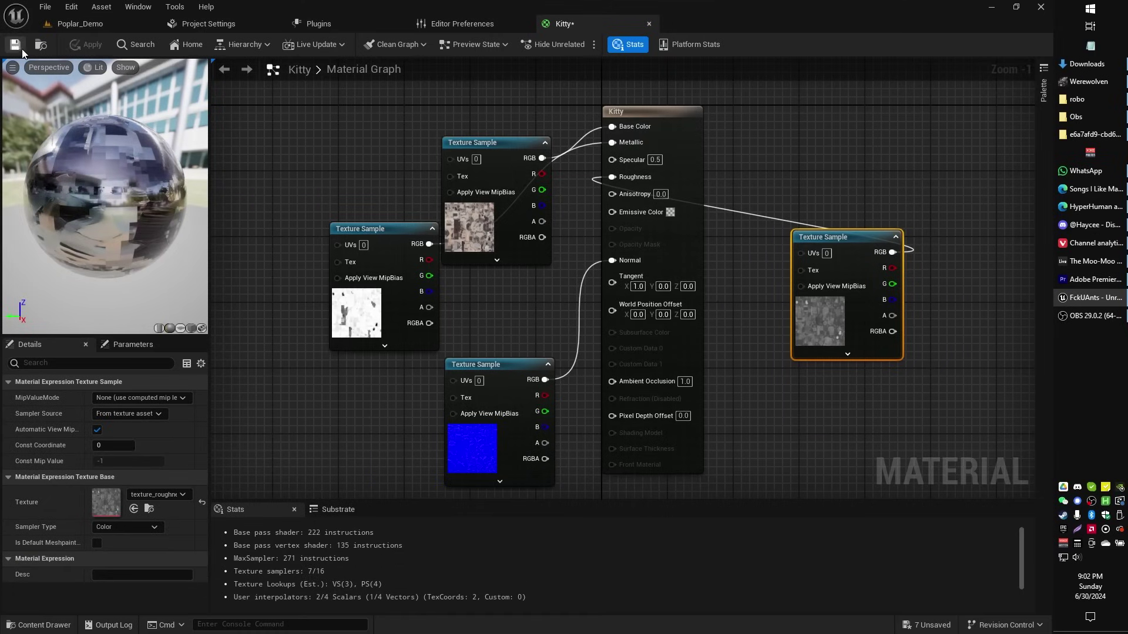
Assign the Kitty material to Element 0 of the base cat mesh and orbit its preview.
left_click(105, 24)
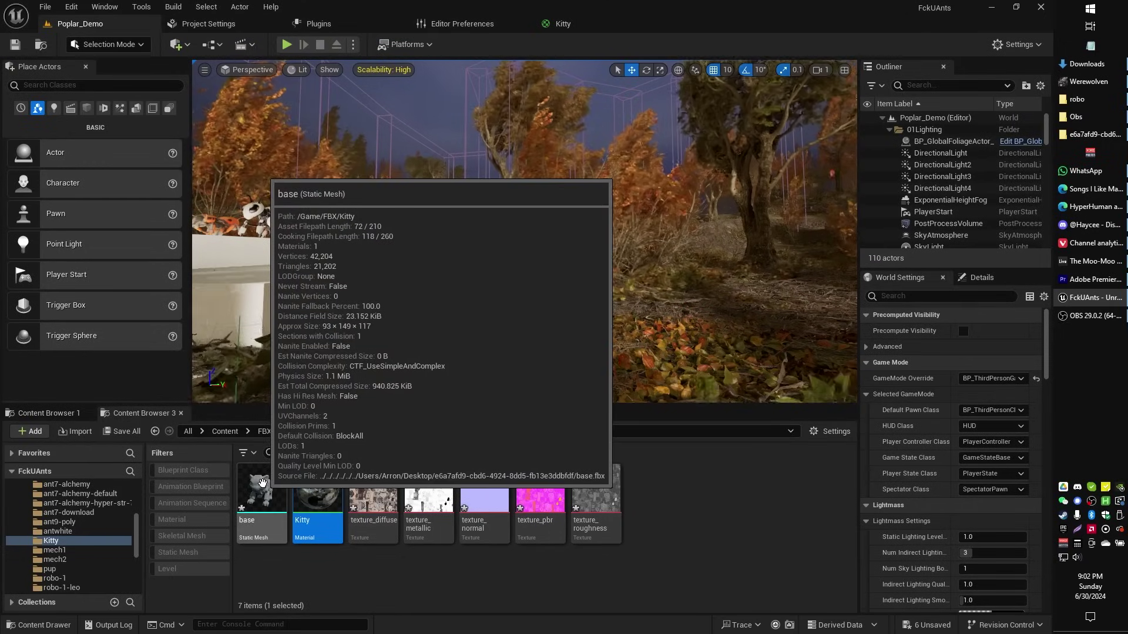
left_click(285, 488)
double_click(285, 483)
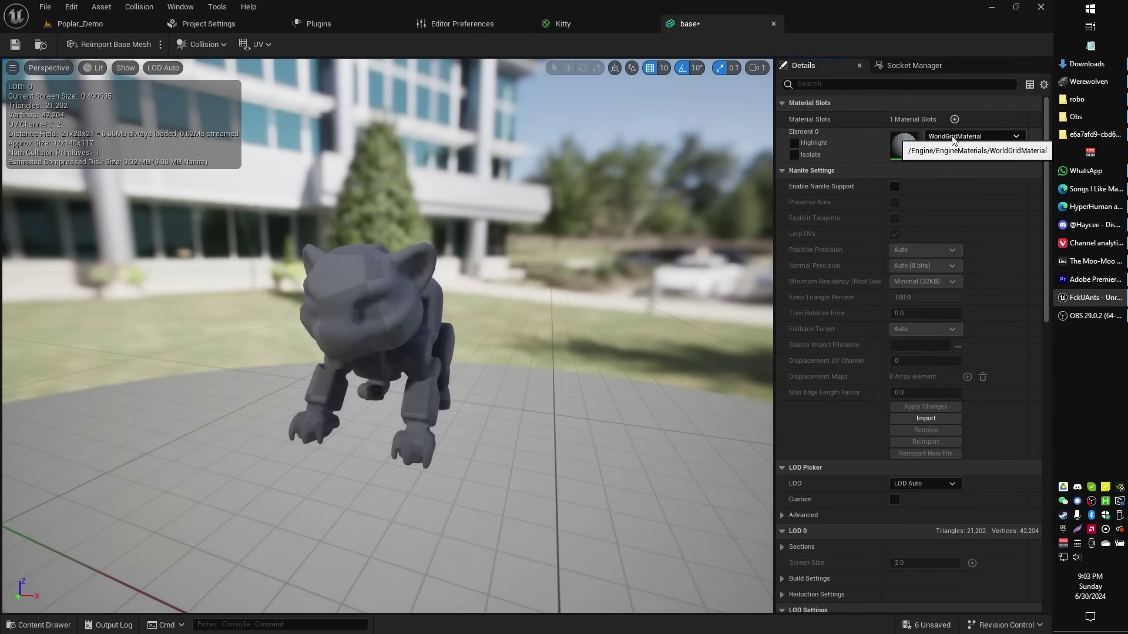
key("ctrl+space")
left_click(380, 489)
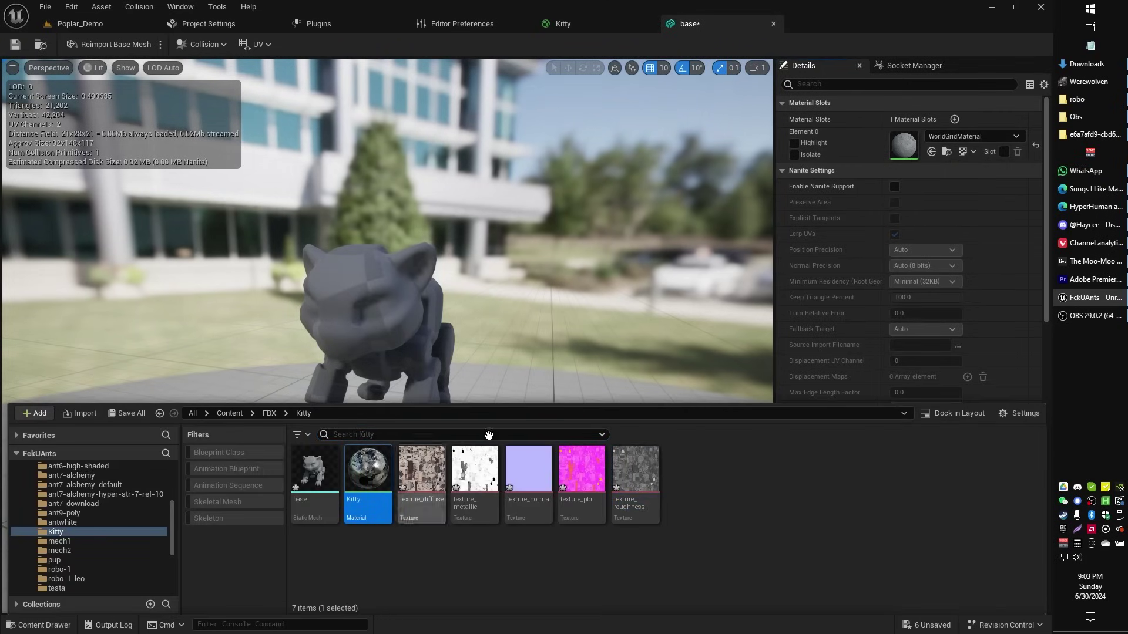
left_click(932, 152)
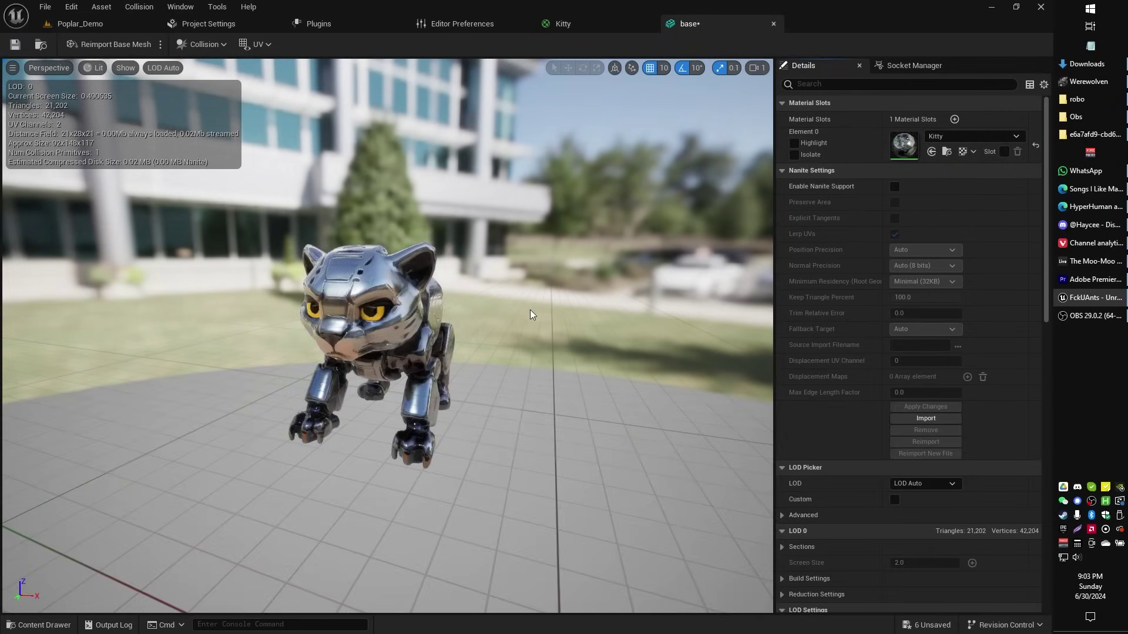
left_click_drag(529, 315, 598, 83)
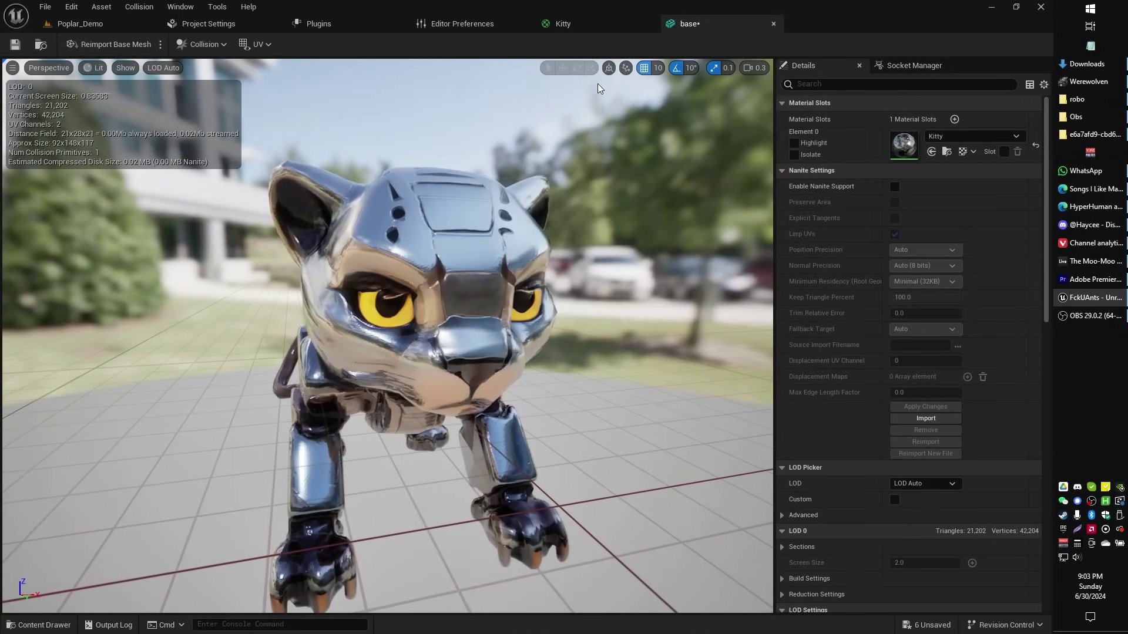
Scale the Kitty metallic texture by a Multiply of 0.75, then compare the mesh with the reference image.
left_click(587, 30)
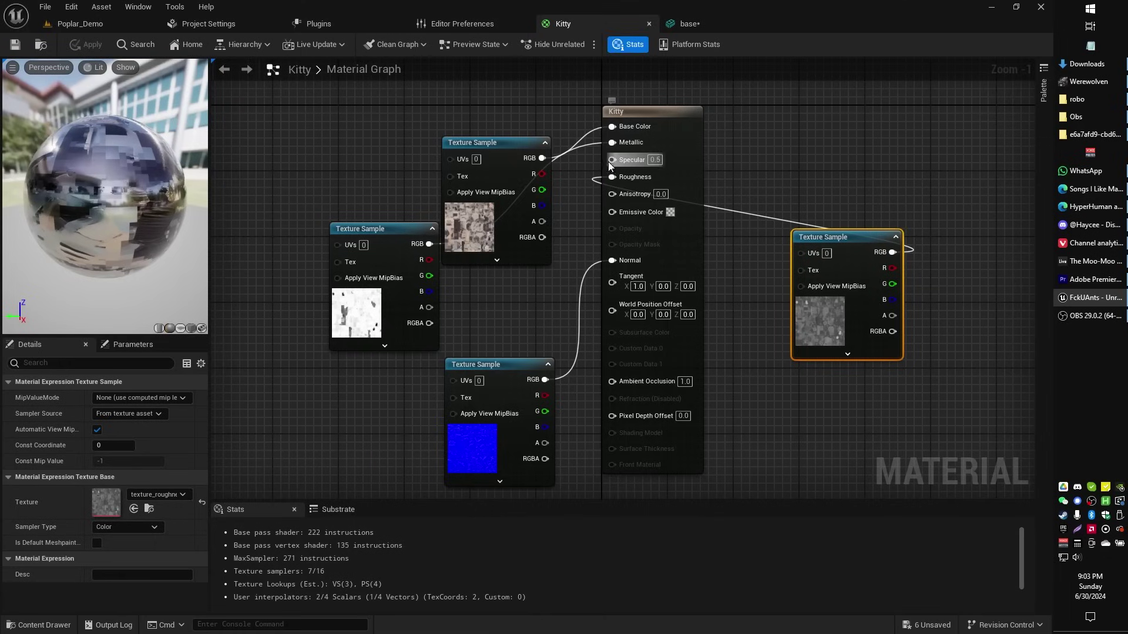
left_click(612, 143, "alt")
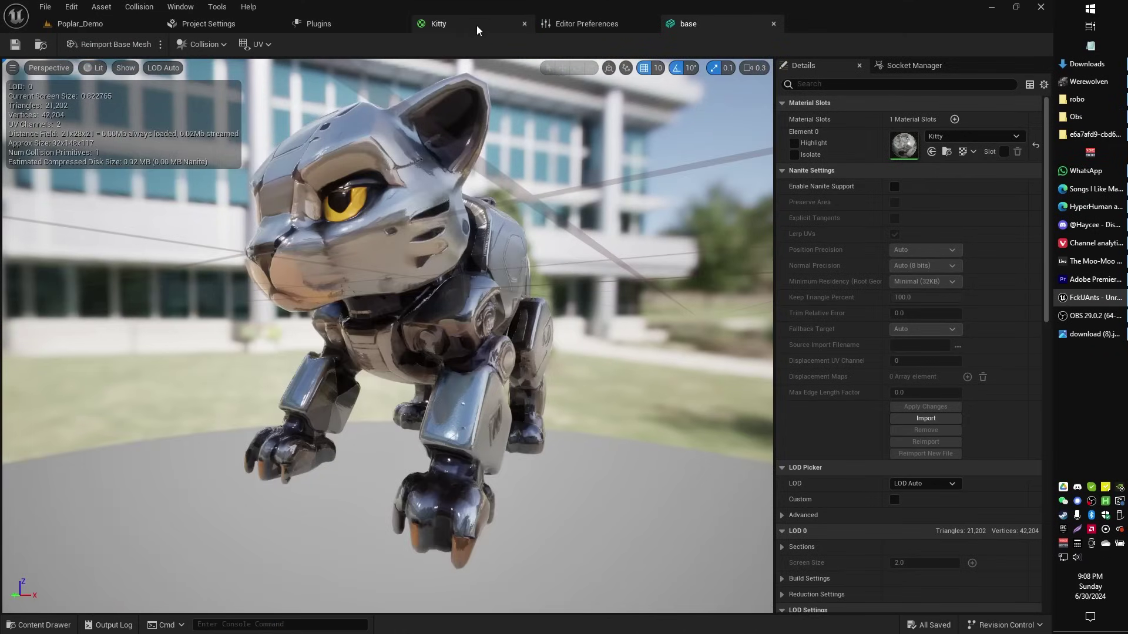
left_click(467, 23)
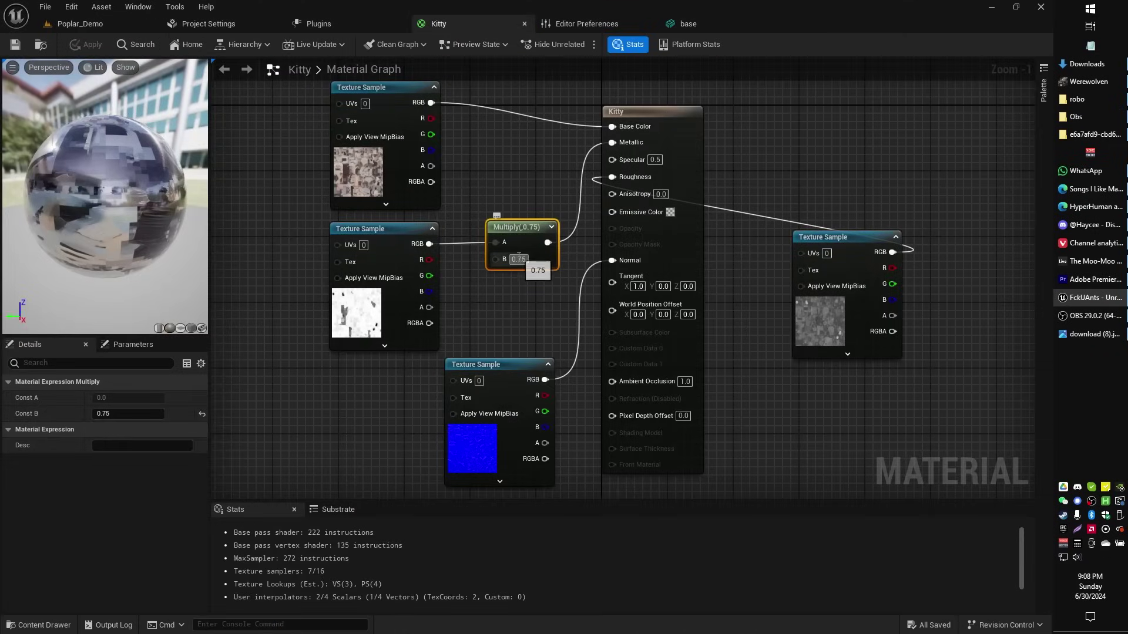
left_click(683, 28)
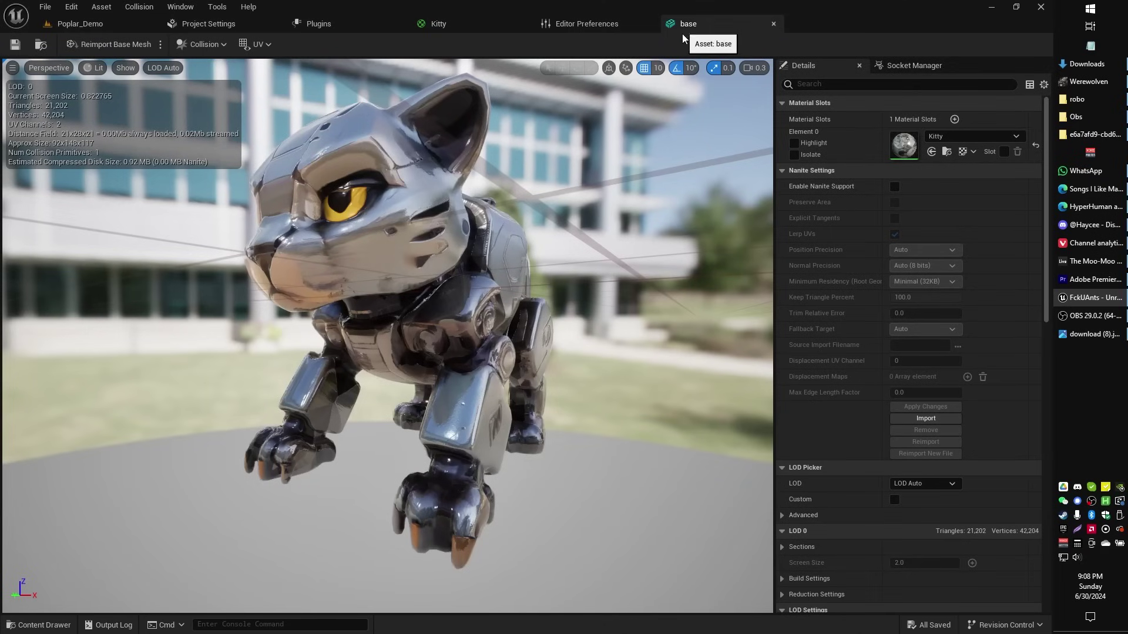
left_click(1079, 334)
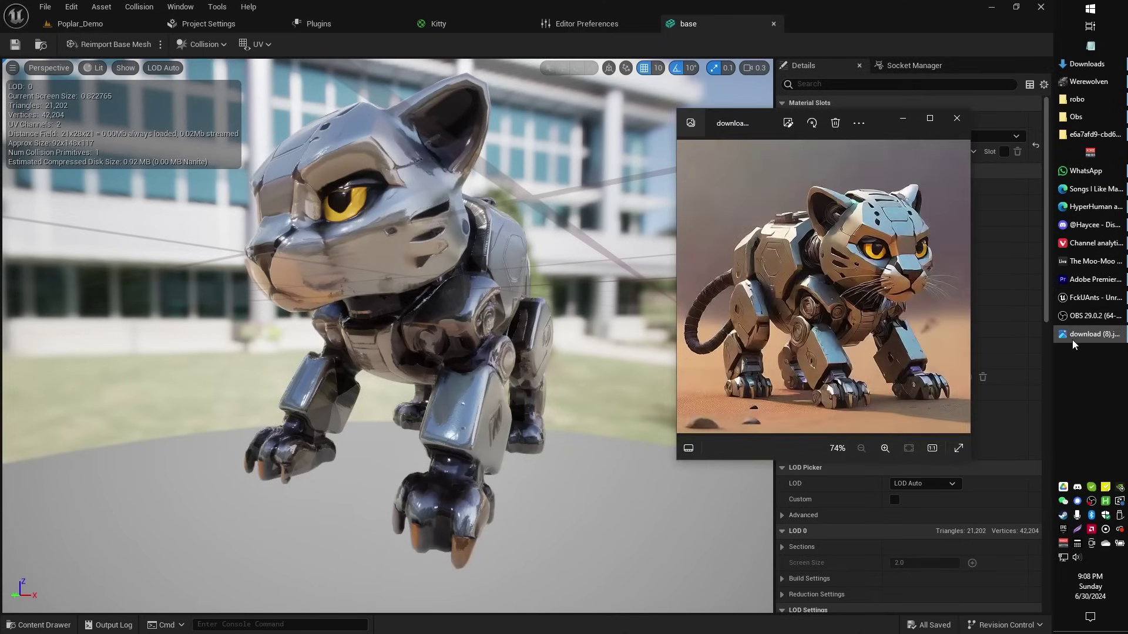
left_click(1073, 336)
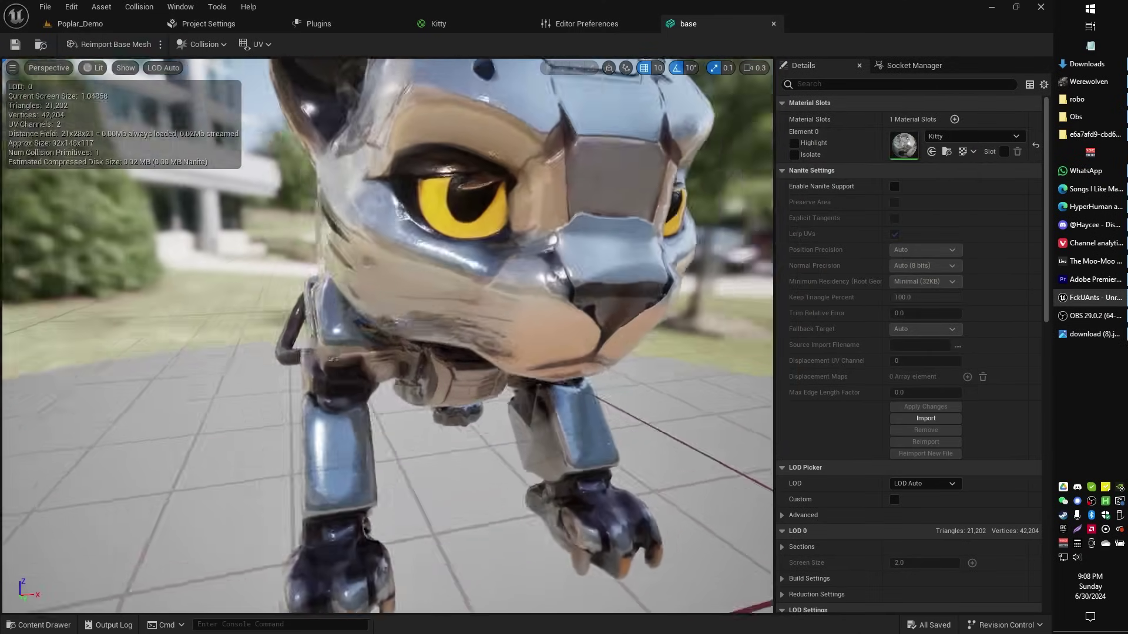
mouse_move(476, 301)
left_mouse_down()
mouse_move(435, 305)
mouse_move(475, 301)
left_mouse_up()
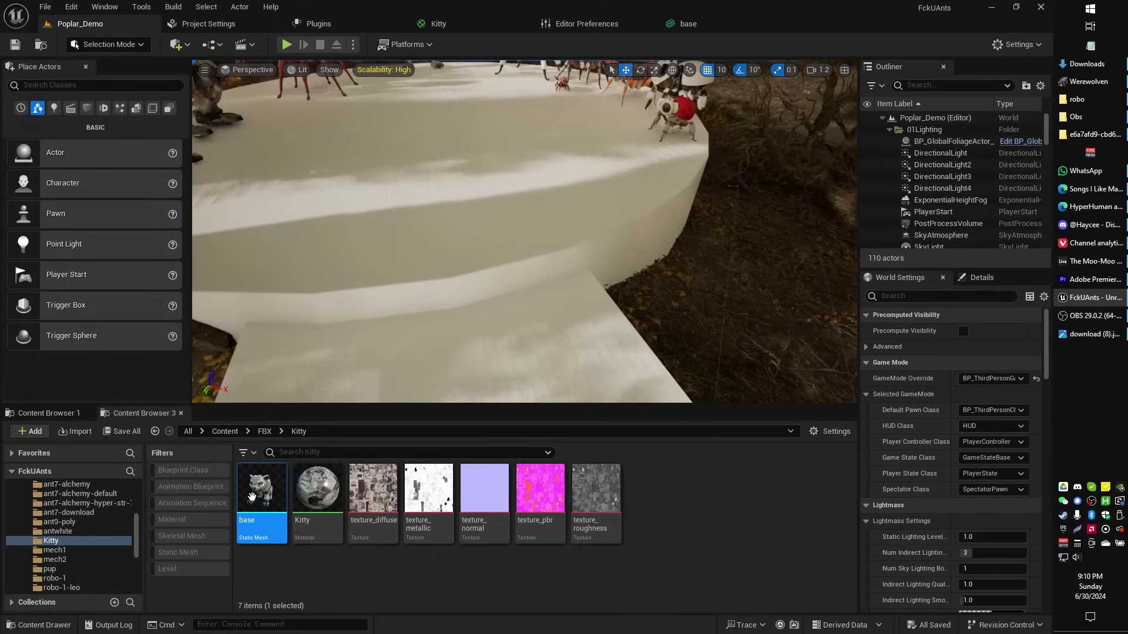
Place the textured cat on the white pedestal, then play fullscreen and walk the robot dog across it.
left_click_drag(262, 496, 564, 159)
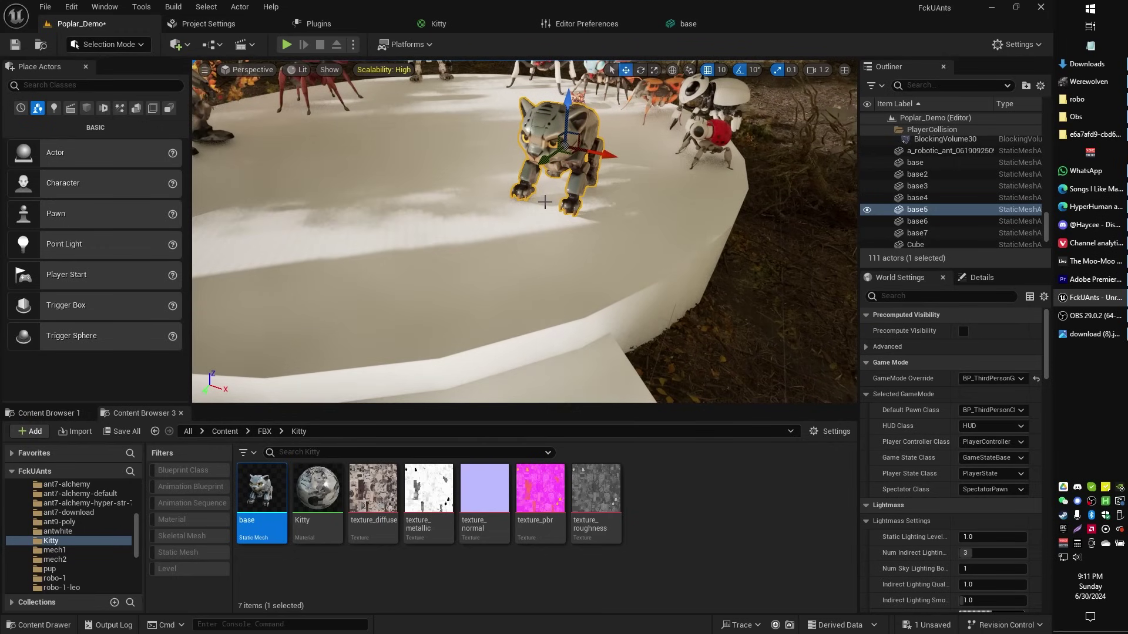
key("alt+p")
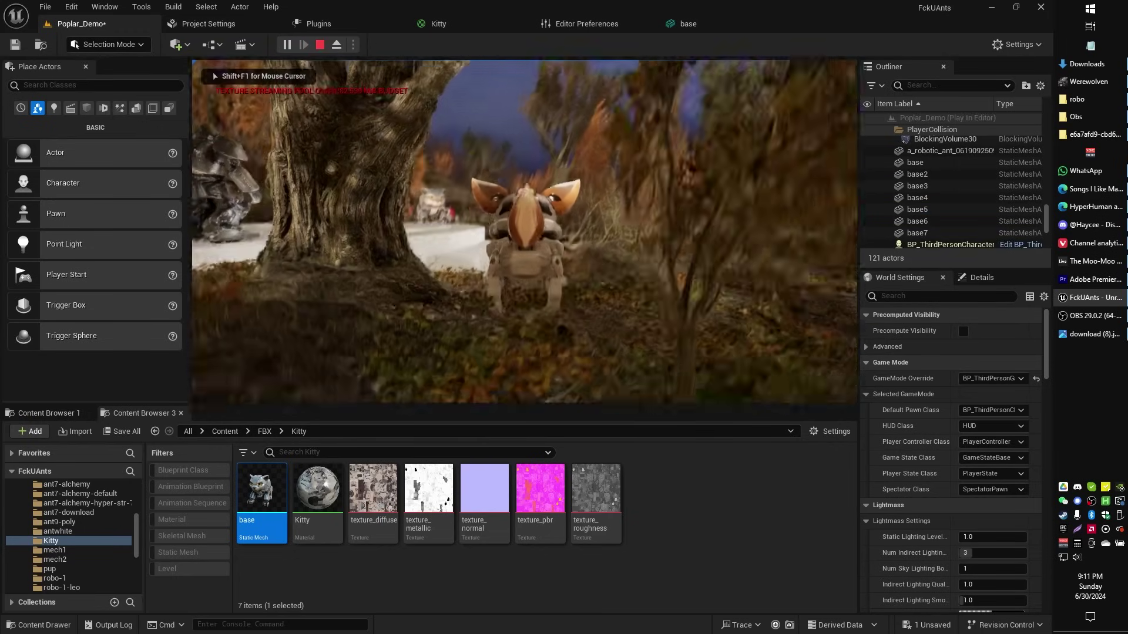
key("F11")
left_click(569, 232)
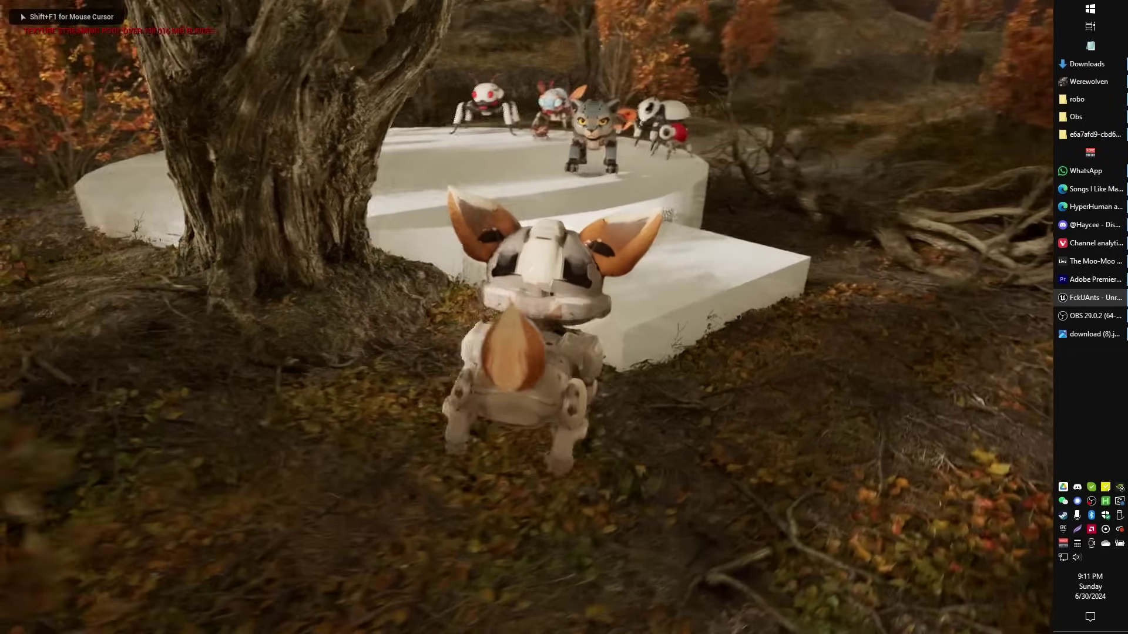
key("w")
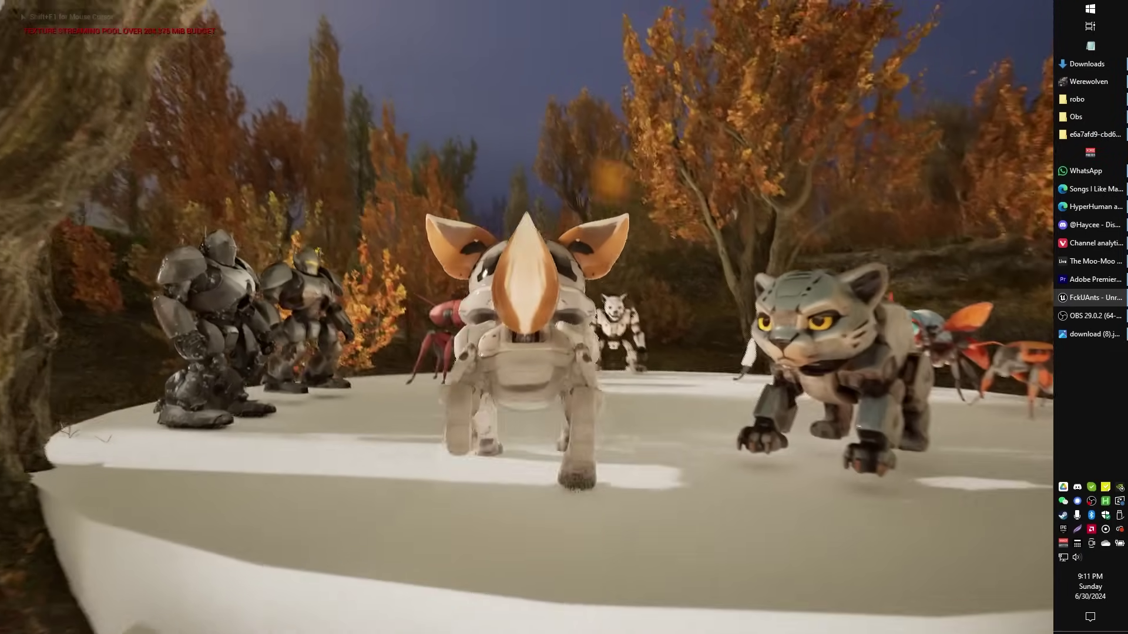
key("w")
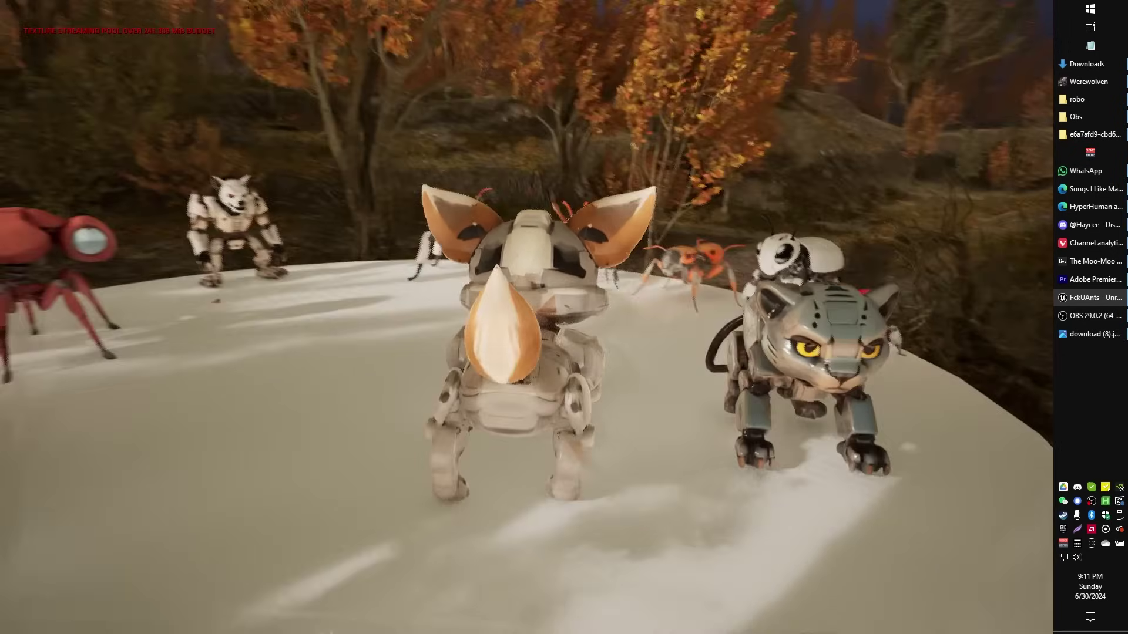
left_click(1094, 334)
key("super+Left")
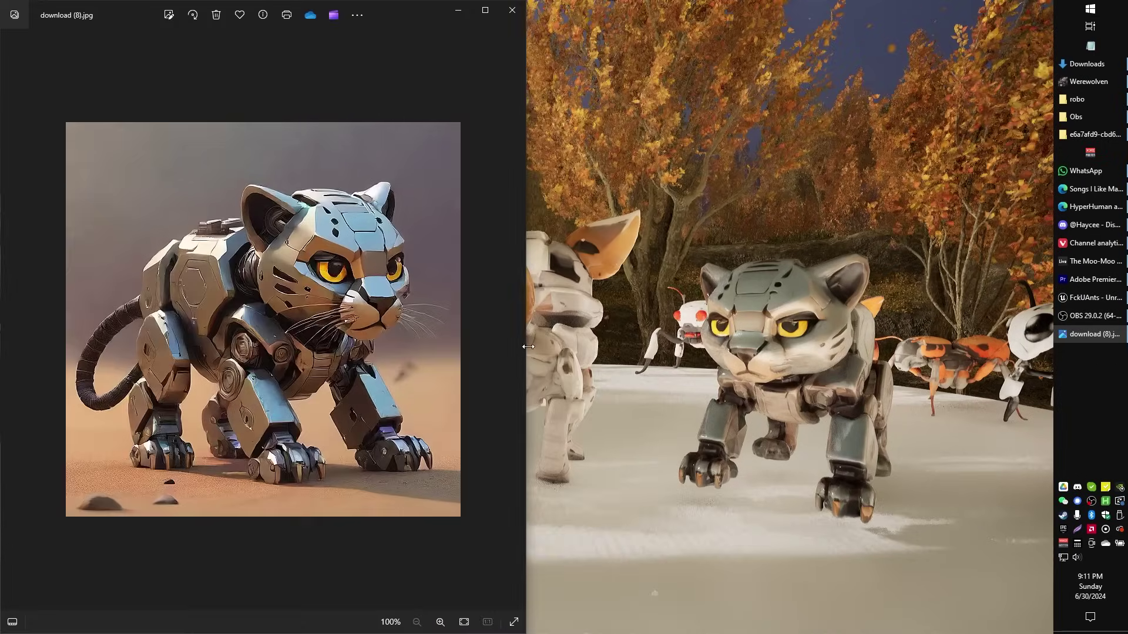
left_click_drag(528, 347, 564, 358)
left_click(749, 405)
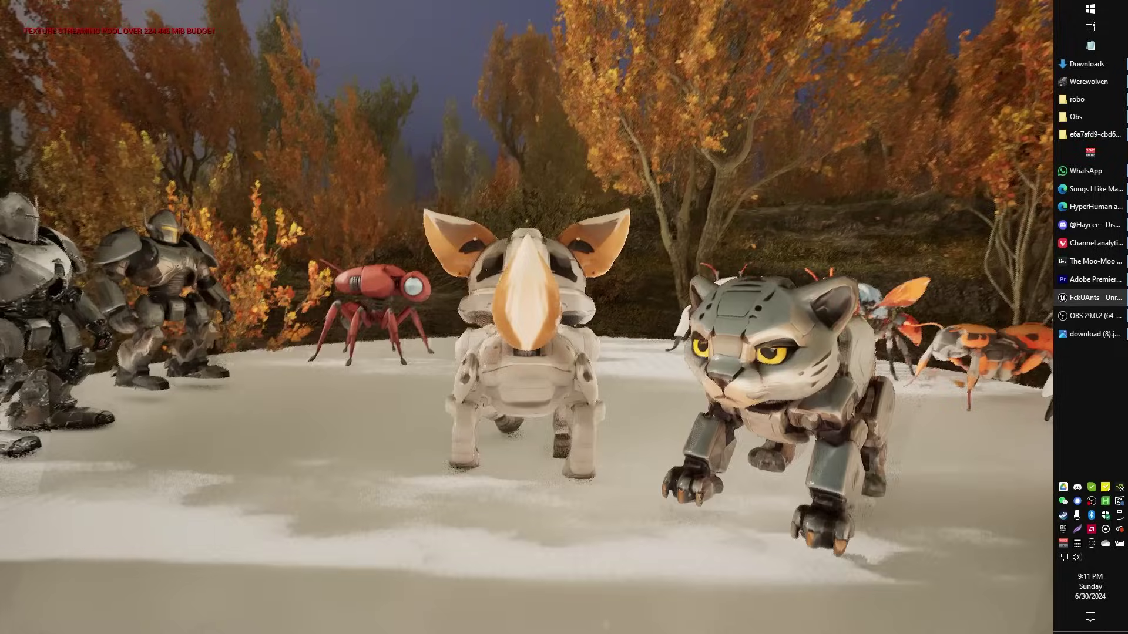